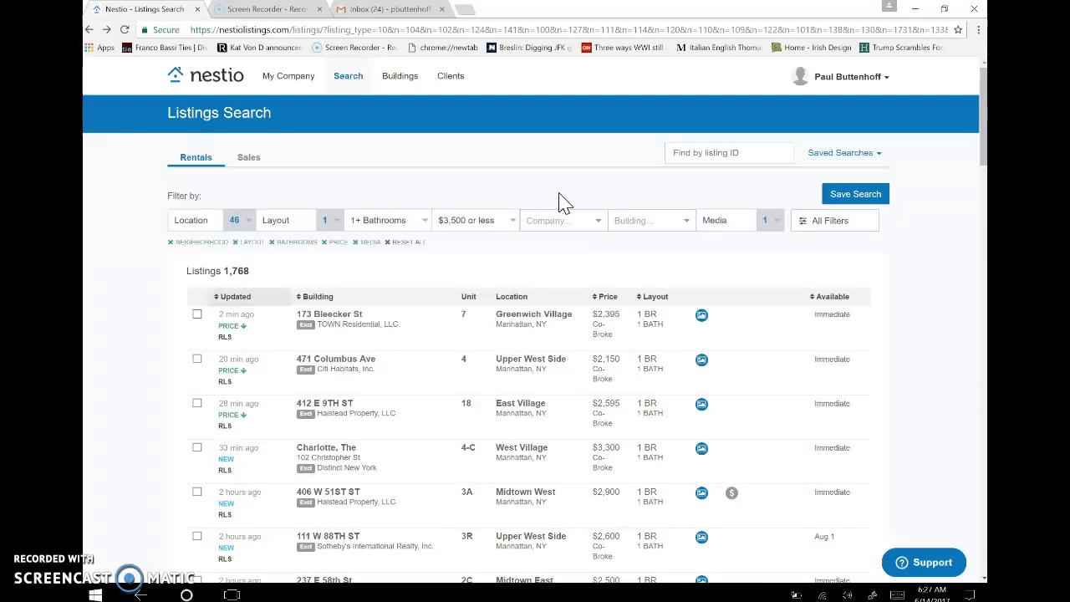
Load nestio.co in a new browser tab.
{"action": "left_click", "coordinate": [466, 10]}
{"action": "type", "text": "nestio.co"}
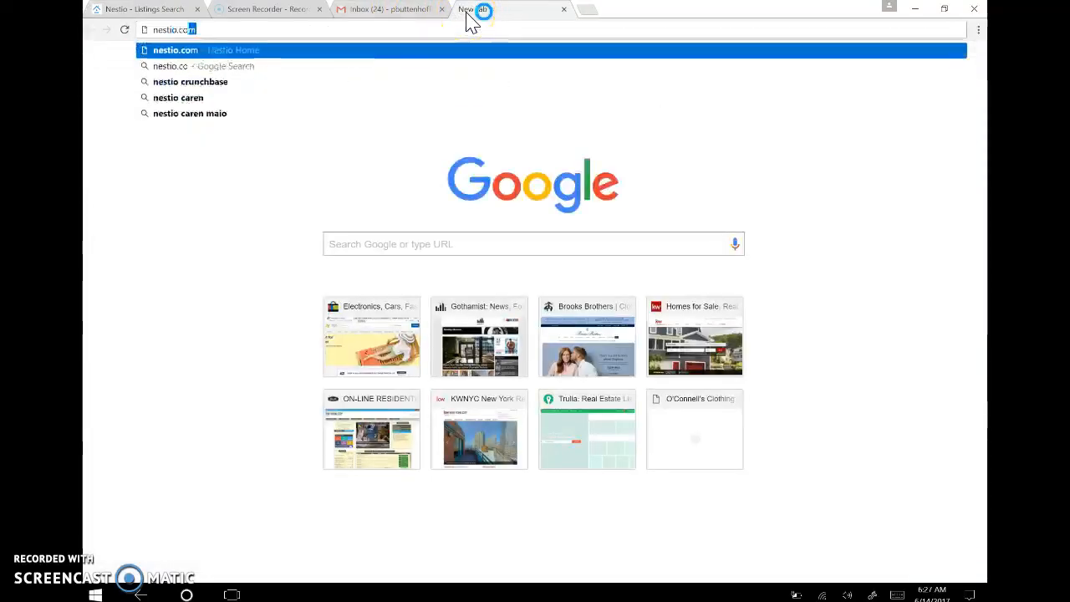
{"action": "key", "text": "Return"}
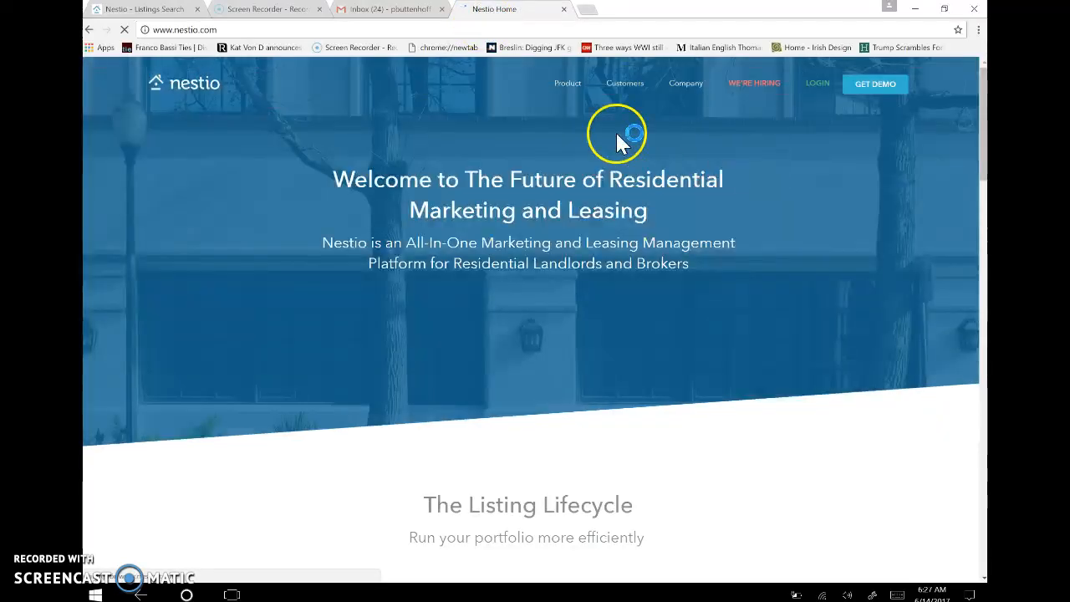
Log out of the Nestio account from the user menu and return to the Listings Search tab.
{"action": "left_click", "coordinate": [817, 85]}
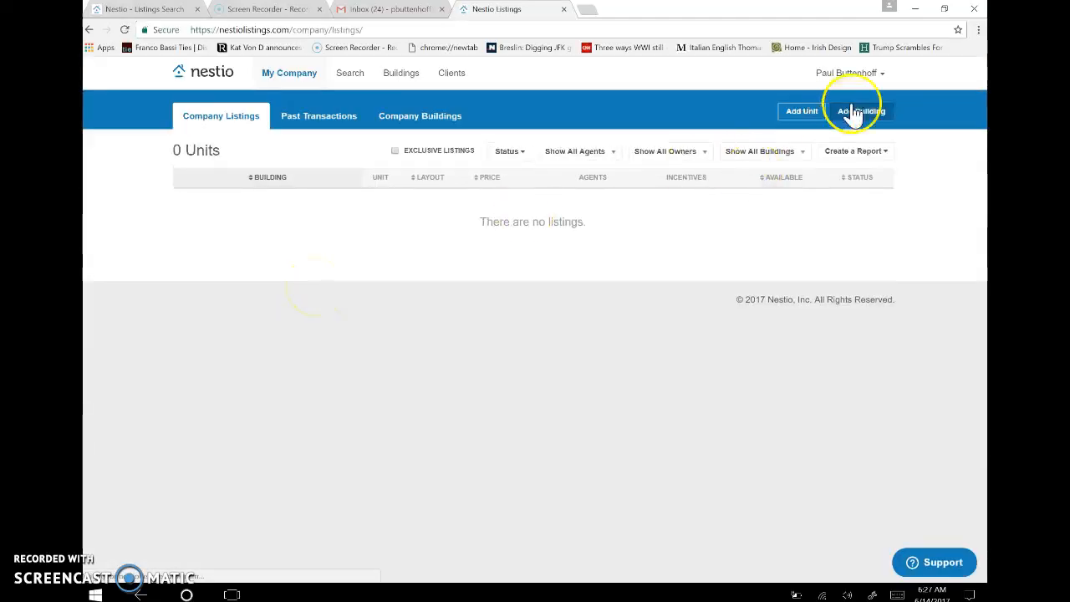
{"action": "left_click", "coordinate": [870, 84]}
{"action": "left_click", "coordinate": [843, 215]}
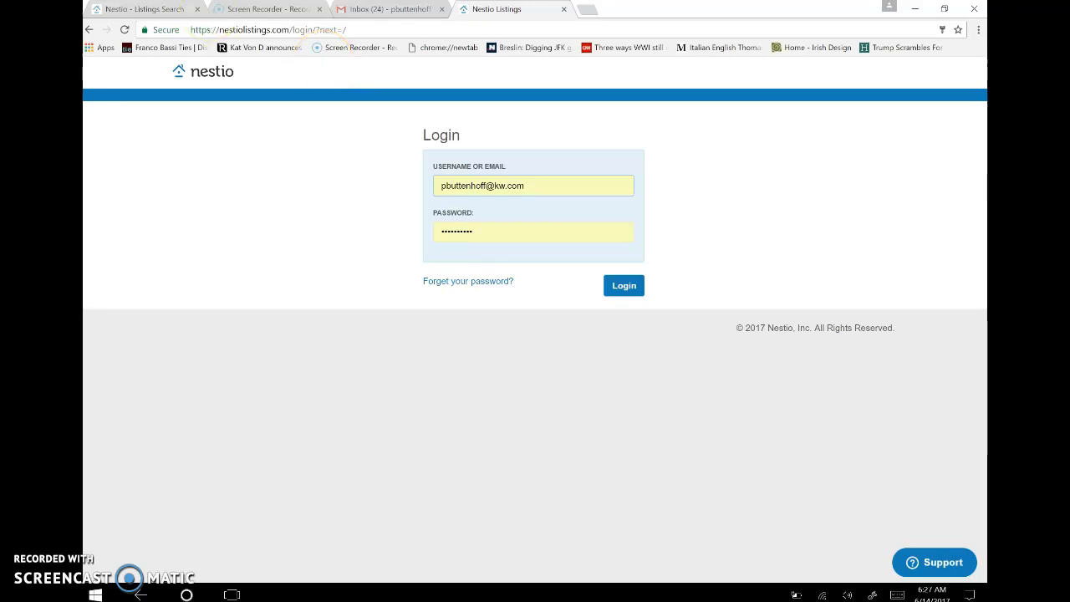
{"action": "left_click", "coordinate": [126, 9]}
{"action": "mouse_move", "coordinate": [450, 83]}
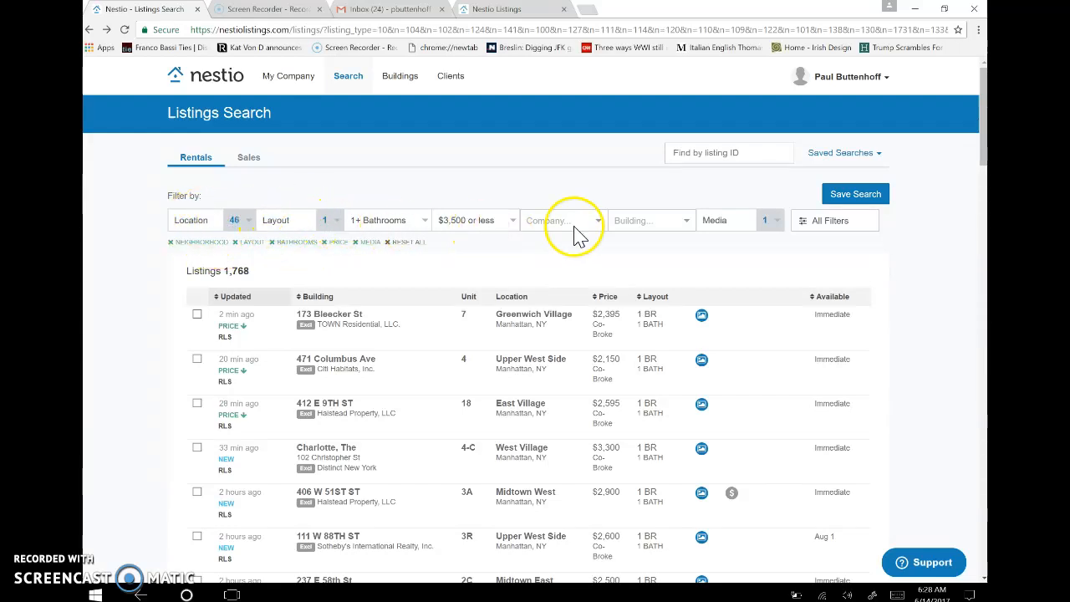
In the All Filters panel, set Exclude to 'Listings I can't syndicate'.
{"action": "left_click", "coordinate": [776, 230]}
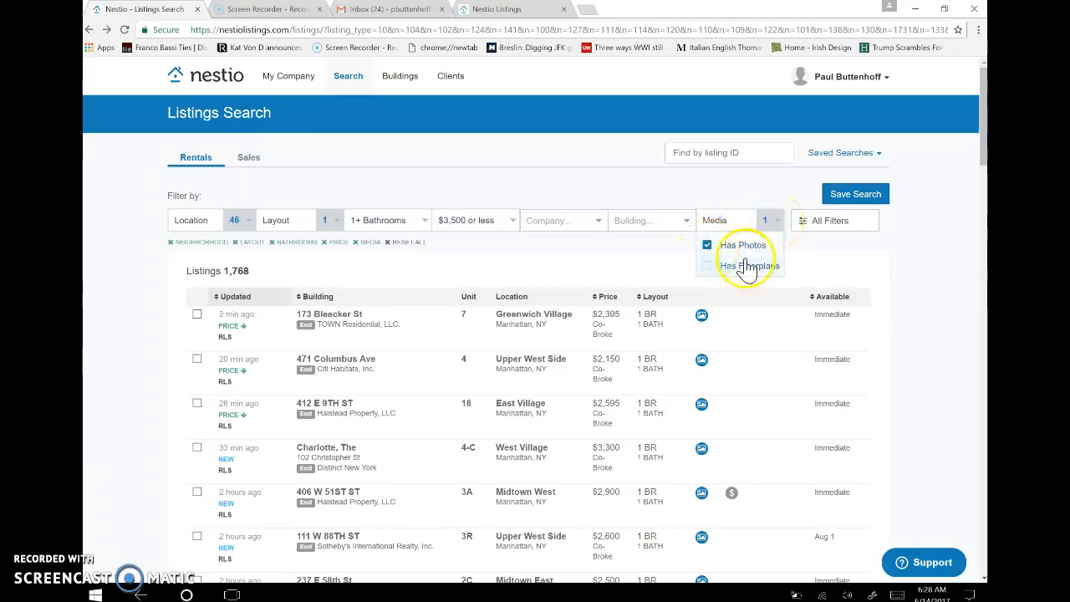
{"action": "left_click", "coordinate": [920, 241]}
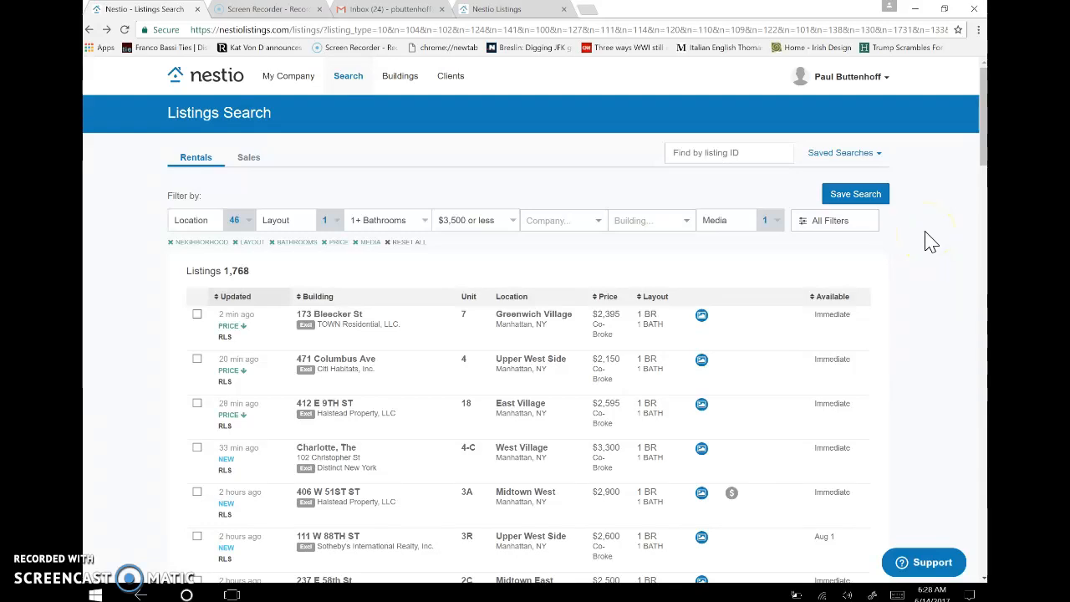
{"action": "left_click", "coordinate": [821, 227]}
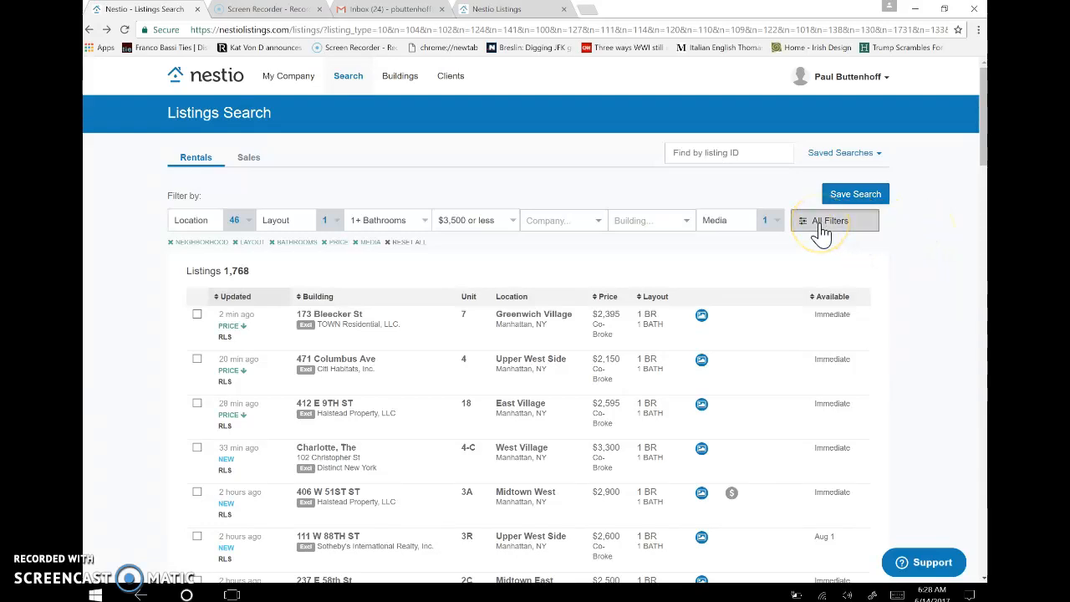
{"action": "left_click_drag", "start_coordinate": [983, 125], "coordinate": [985, 183]}
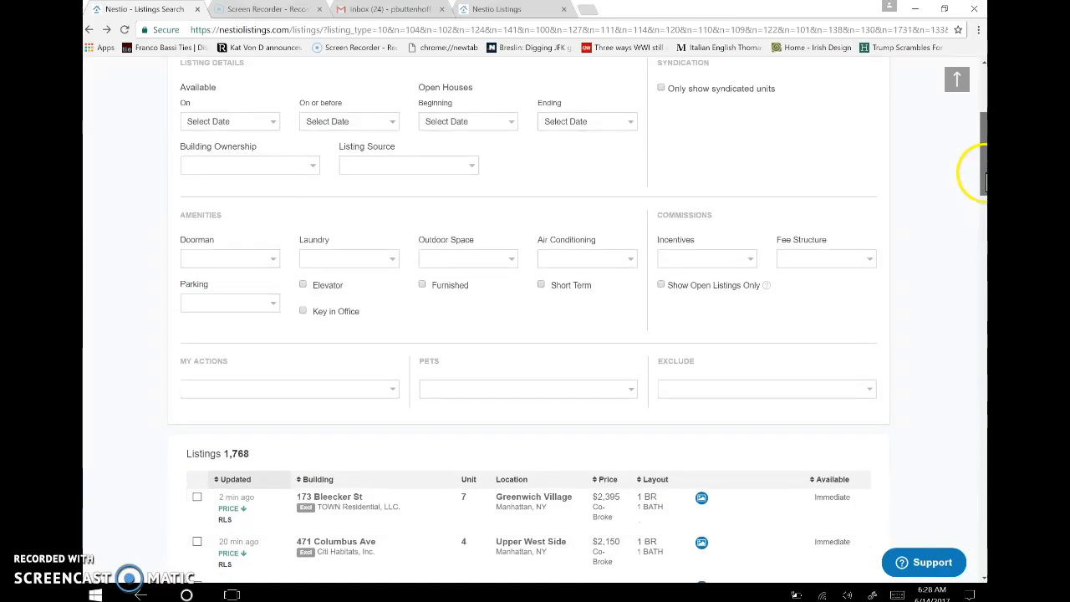
{"action": "left_click", "coordinate": [706, 392]}
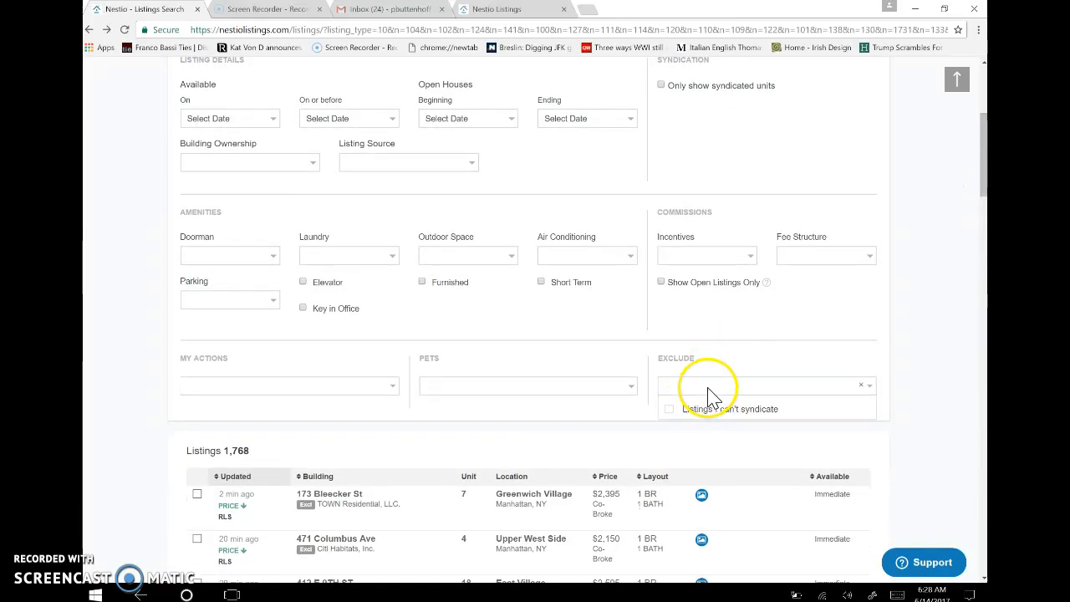
{"action": "left_click", "coordinate": [671, 409]}
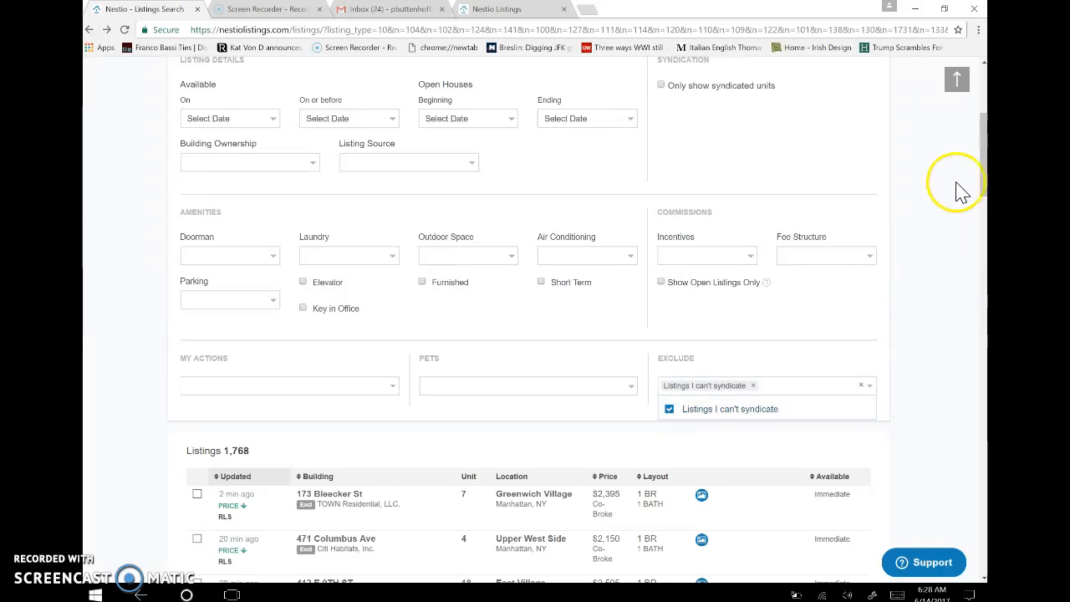
{"action": "left_click", "coordinate": [985, 185]}
{"action": "left_click_drag", "start_coordinate": [985, 185], "coordinate": [982, 131]}
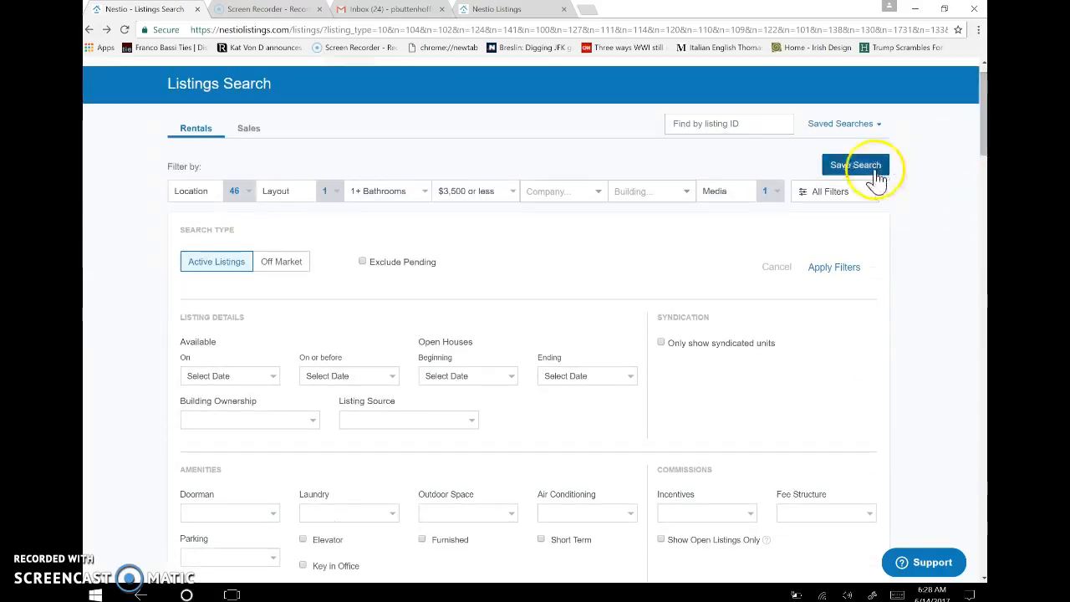
Dismiss the Save Search dialog, apply the filters, then reload and log in with the autofilled credentials.
{"action": "left_click", "coordinate": [870, 173]}
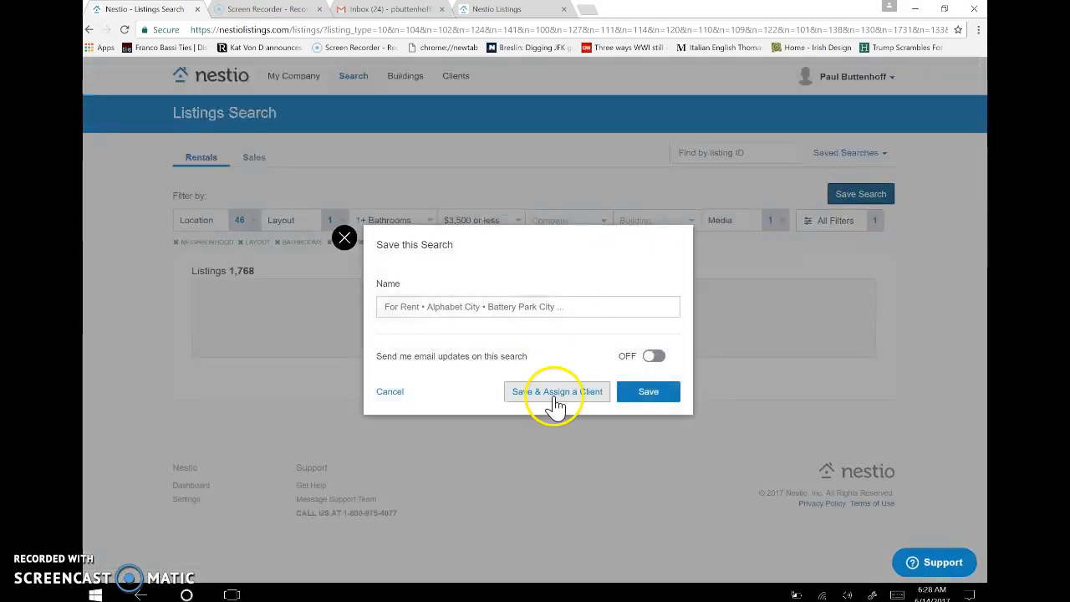
{"action": "left_click", "coordinate": [390, 393]}
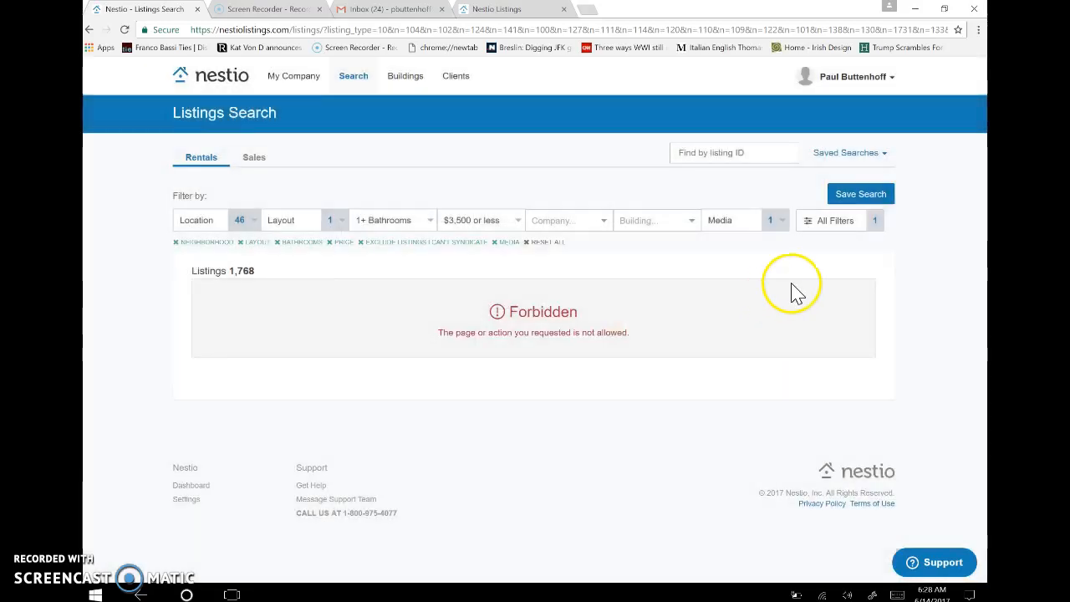
{"action": "left_click", "coordinate": [875, 226]}
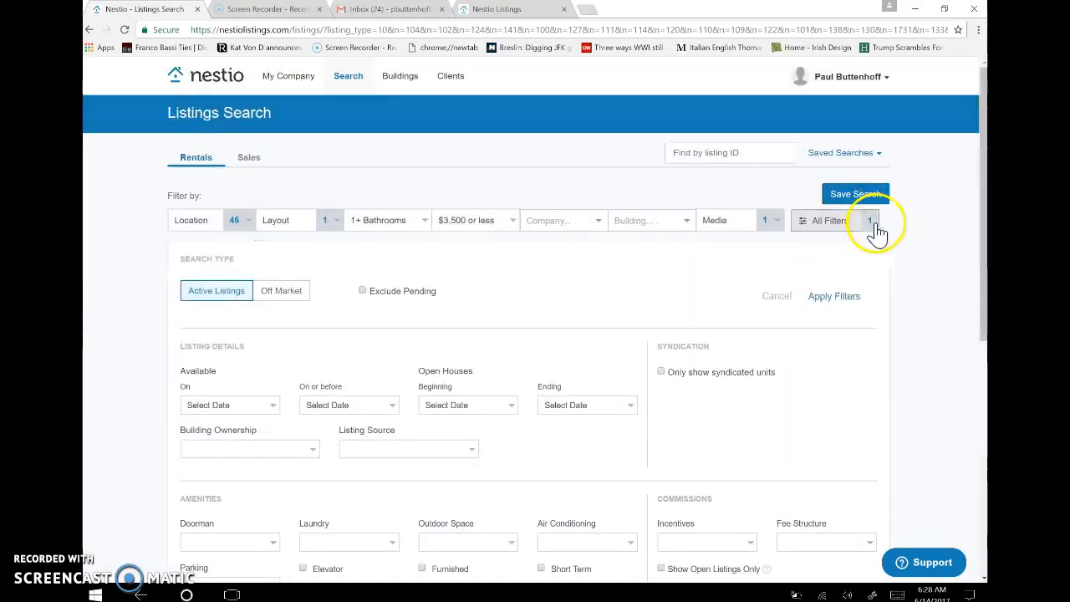
{"action": "left_click", "coordinate": [835, 297]}
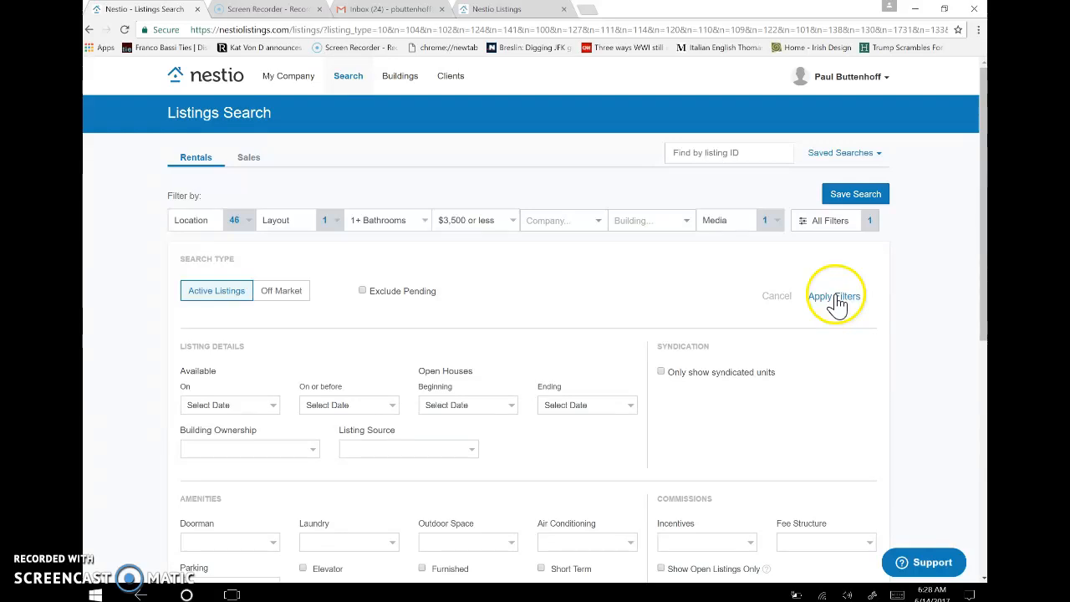
{"action": "left_click", "coordinate": [124, 30]}
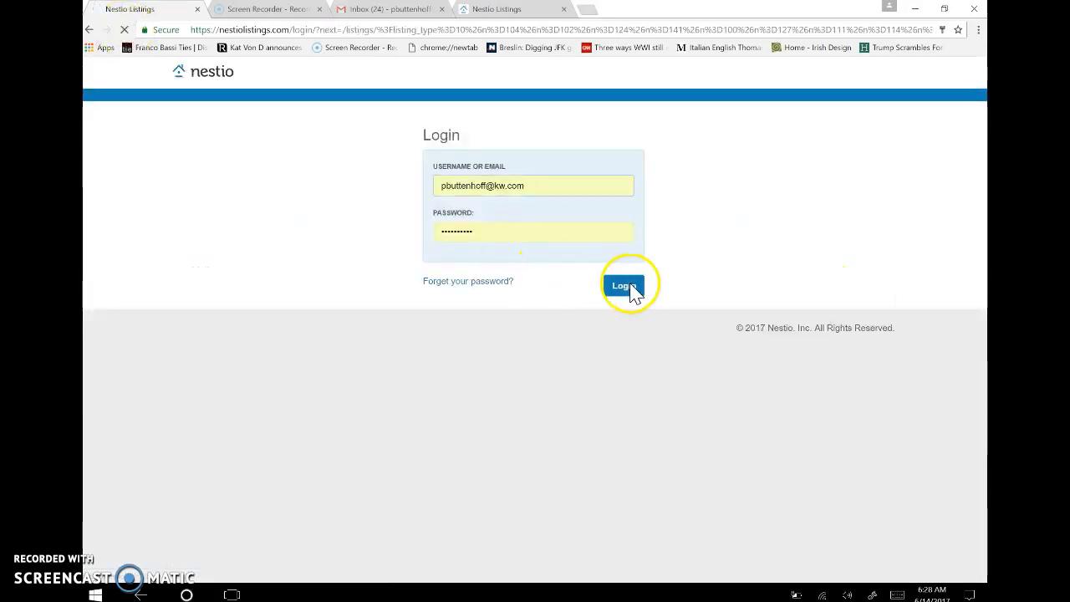
{"action": "left_click", "coordinate": [623, 286]}
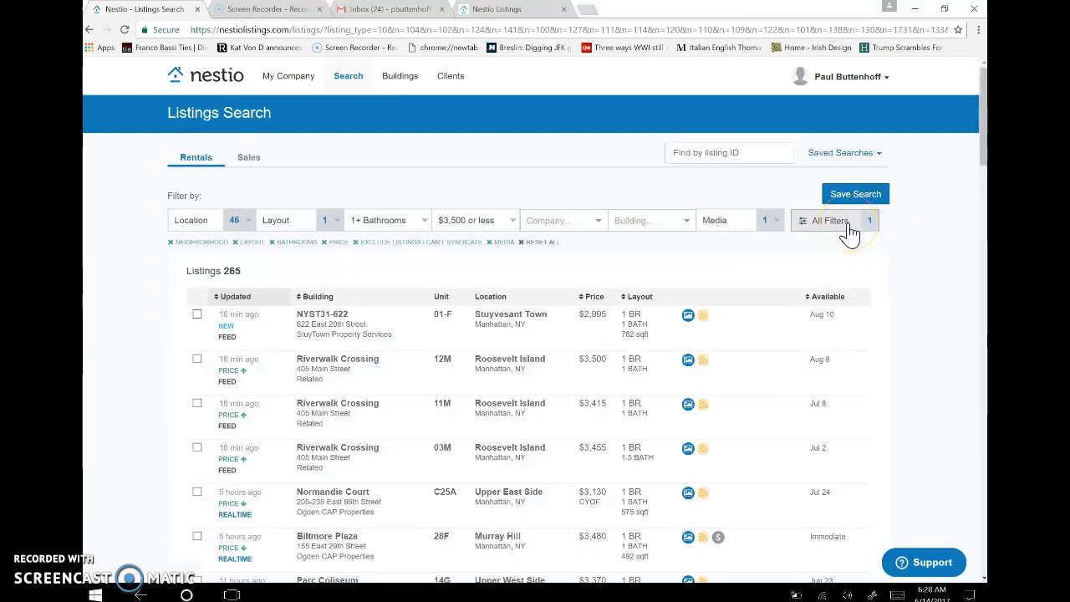
{"action": "left_click", "coordinate": [839, 230]}
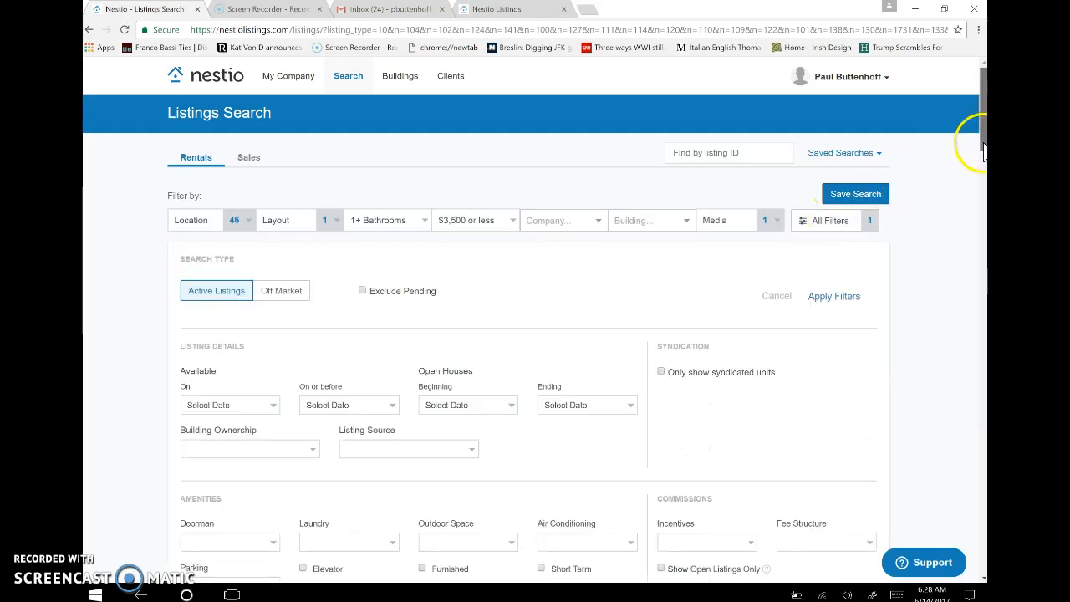
{"action": "left_click_drag", "start_coordinate": [984, 151], "coordinate": [982, 171]}
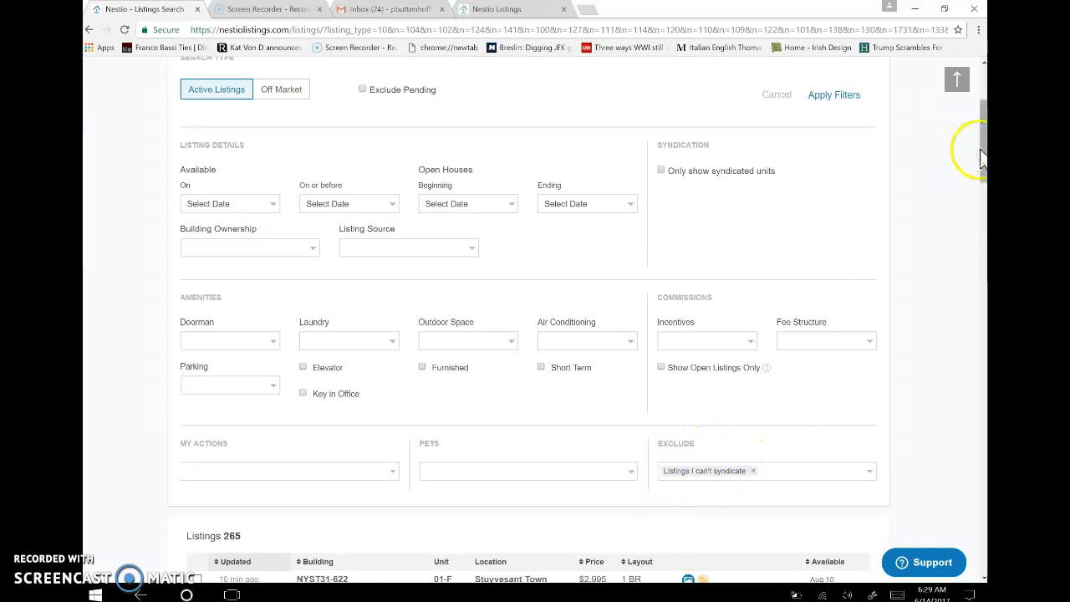
{"action": "left_click_drag", "start_coordinate": [981, 156], "coordinate": [984, 135]}
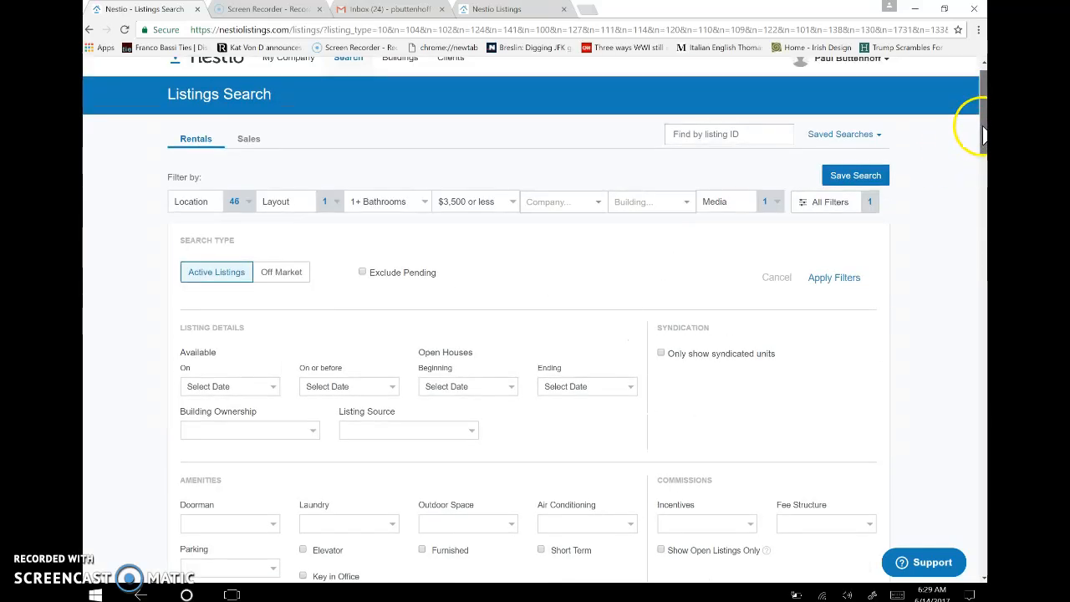
{"action": "left_click", "coordinate": [830, 281]}
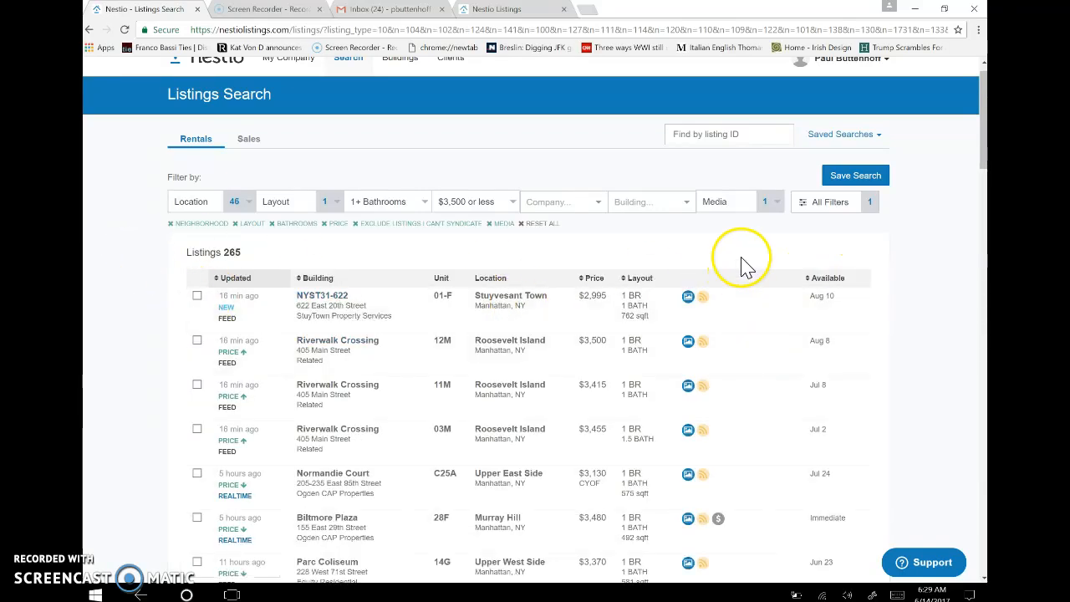
{"action": "mouse_move", "coordinate": [708, 303]}
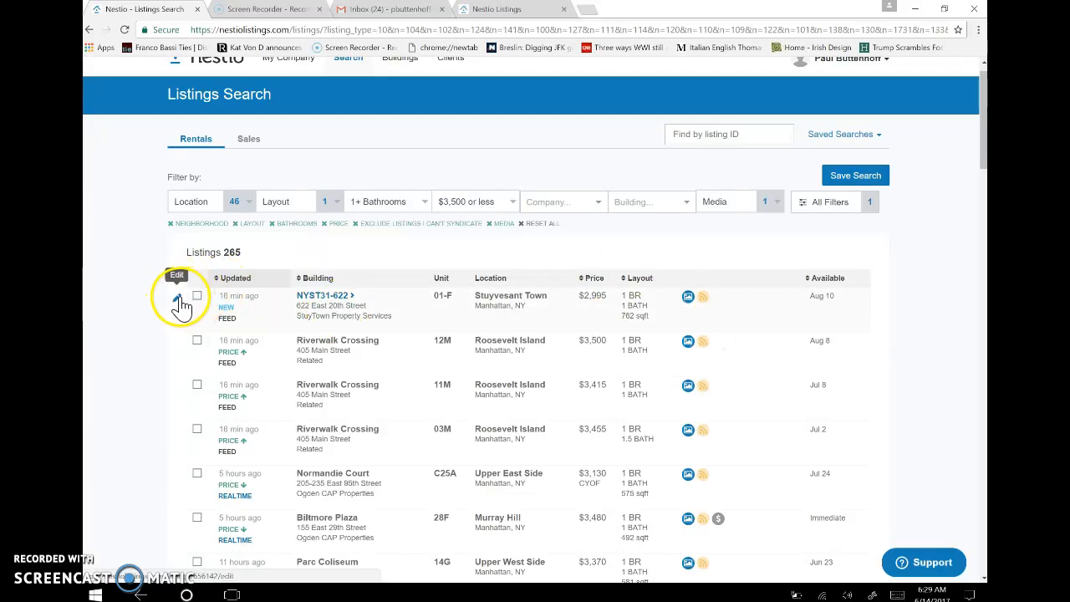
Open the edit page of listing NYST31-622 #01-F from its row's pencil icon.
{"action": "left_click", "coordinate": [178, 302]}
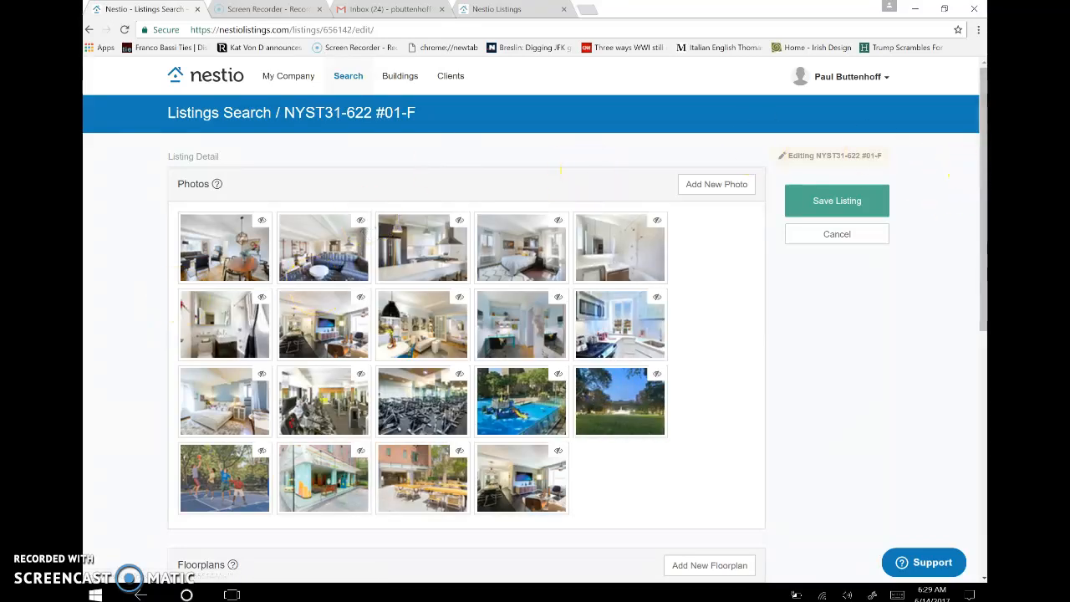
{"action": "mouse_move", "coordinate": [976, 179]}
{"action": "left_mouse_down"}
{"action": "mouse_move", "coordinate": [979, 276]}
{"action": "mouse_move", "coordinate": [981, 186]}
{"action": "left_mouse_up"}
{"action": "left_click", "coordinate": [89, 29]}
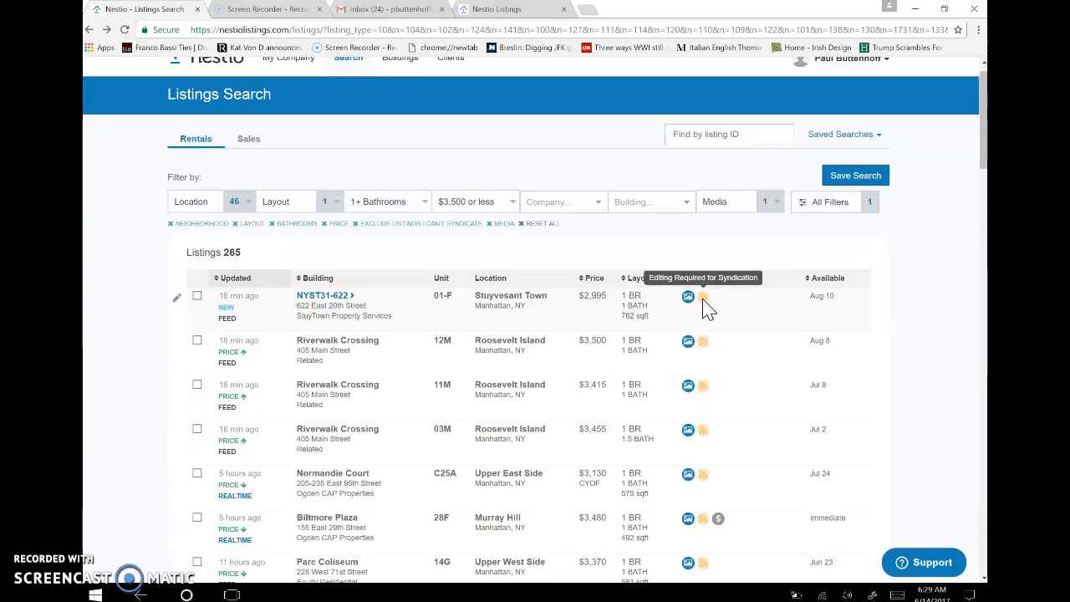
{"action": "left_click", "coordinate": [178, 301]}
{"action": "left_click", "coordinate": [178, 303]}
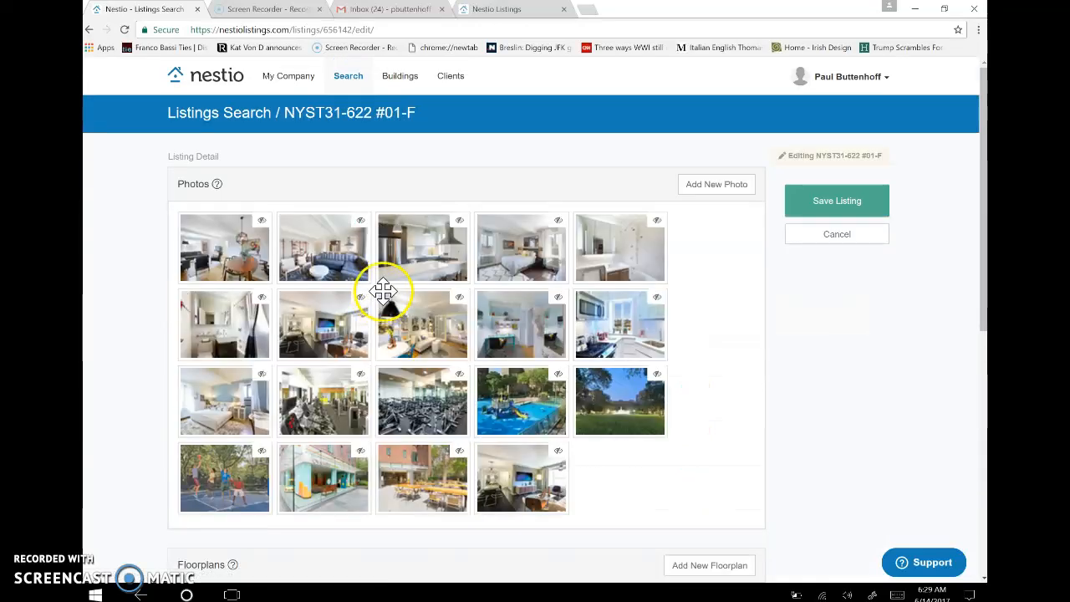
Write the unit description 'This is a lovely apar' with a second line 'aWESEom'.
{"action": "scroll", "coordinate": [985, 299], "scroll_direction": "down", "scroll_amount": 1}
{"action": "left_click_drag", "start_coordinate": [985, 300], "coordinate": [970, 444]}
{"action": "left_click", "coordinate": [237, 402]}
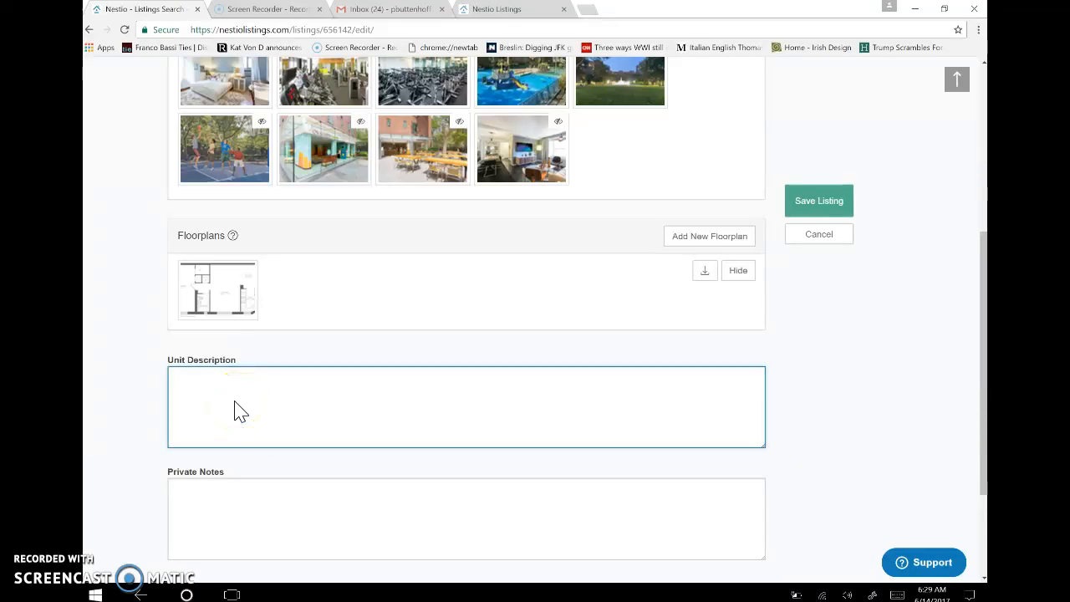
{"action": "type", "text": "This is a lovely apartment."}
{"action": "key", "text": "Return"}
{"action": "type", "text": "aWESE"}
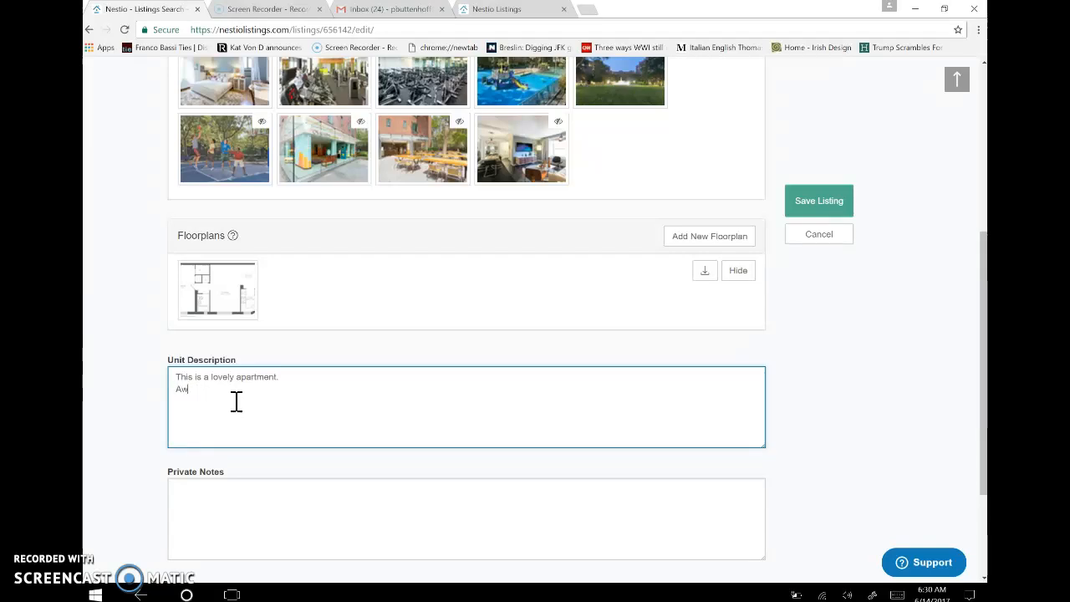
{"action": "type", "text": "ome!"}
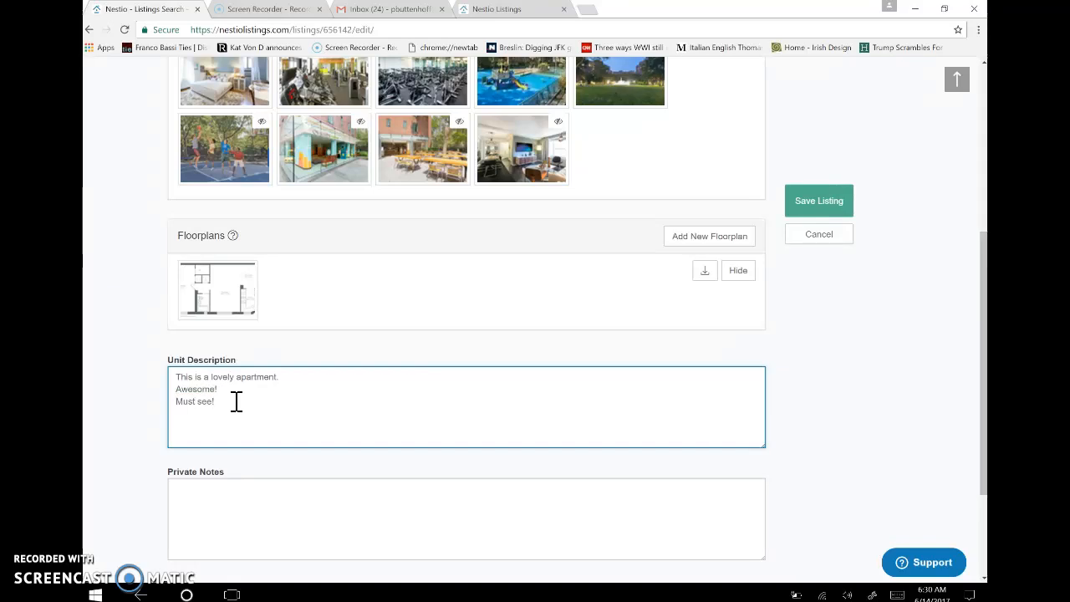
Save the listing and go back to the search results.
{"action": "scroll", "coordinate": [118, 468], "scroll_direction": "up", "scroll_amount": 2}
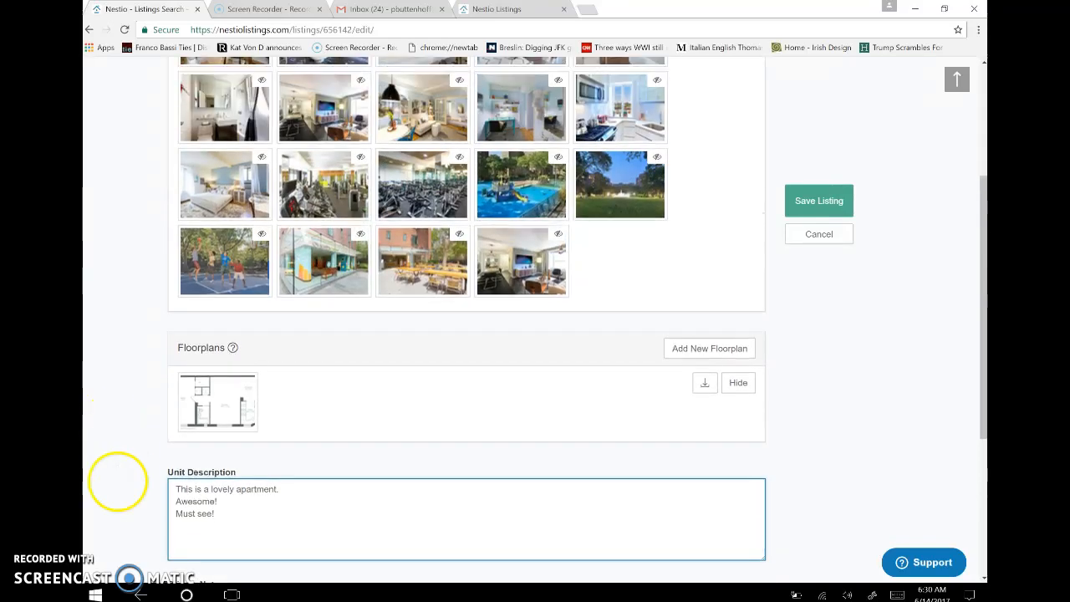
{"action": "scroll", "coordinate": [118, 482], "scroll_direction": "up", "scroll_amount": 3}
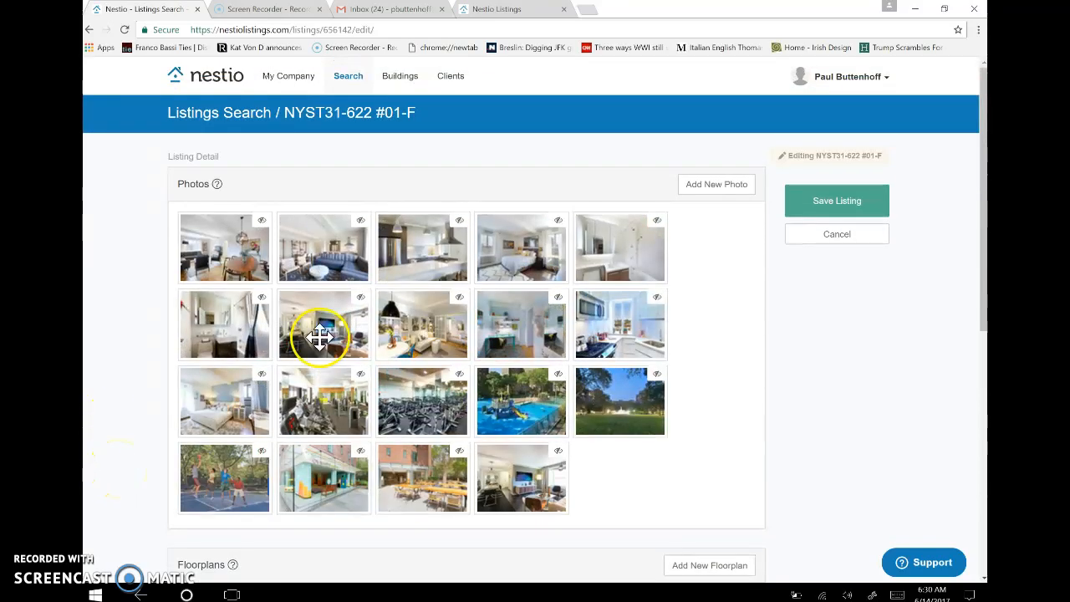
{"action": "left_click", "coordinate": [838, 203]}
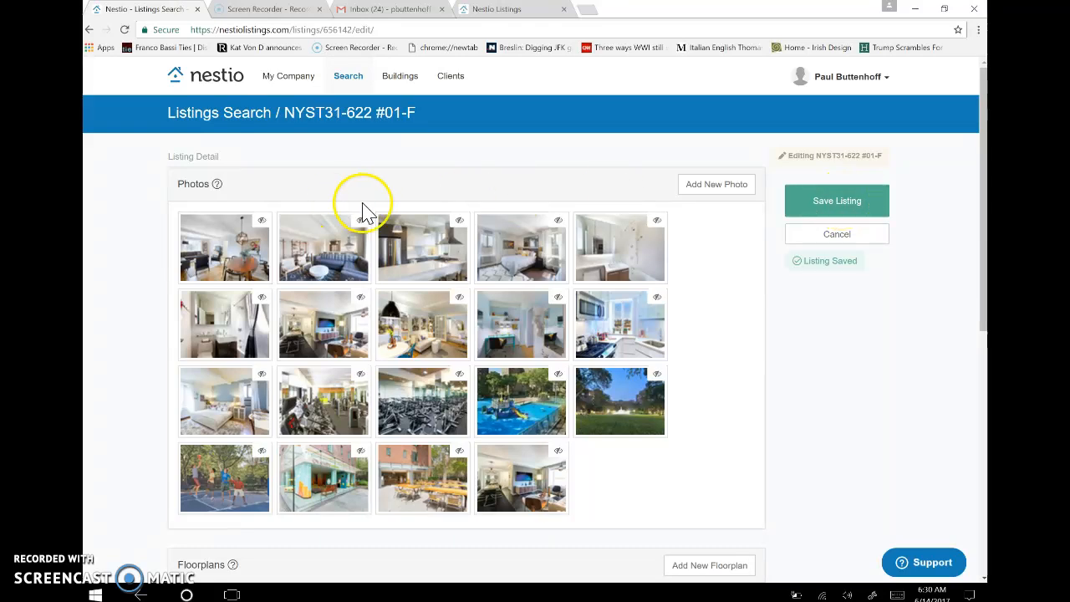
{"action": "left_click", "coordinate": [90, 30]}
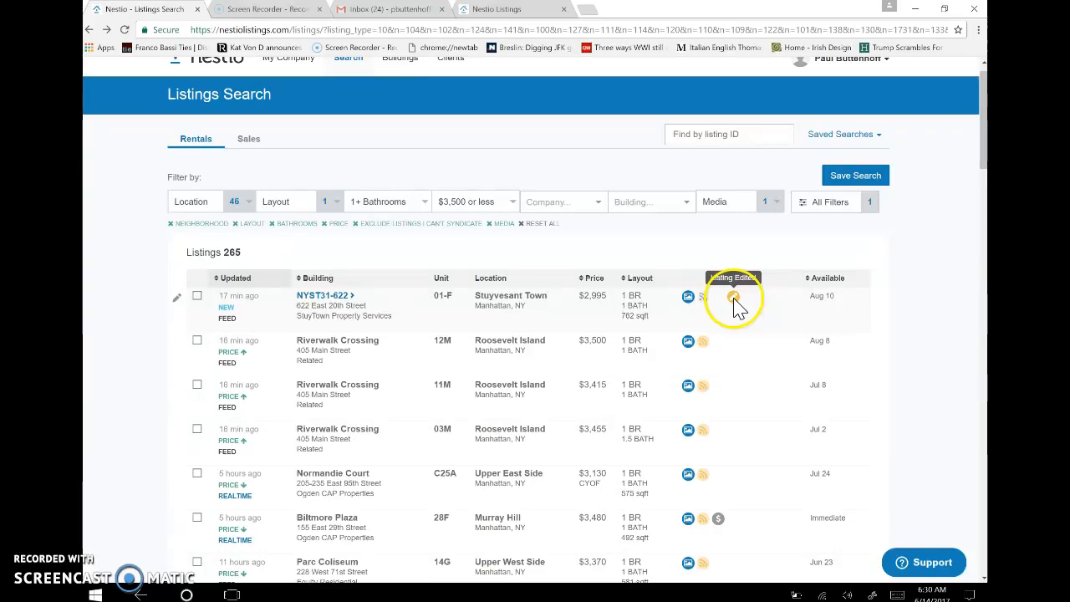
Open the NYST31-622 #01-F details and choose Syndicate Listing under Listing Actions.
{"action": "left_click", "coordinate": [702, 305]}
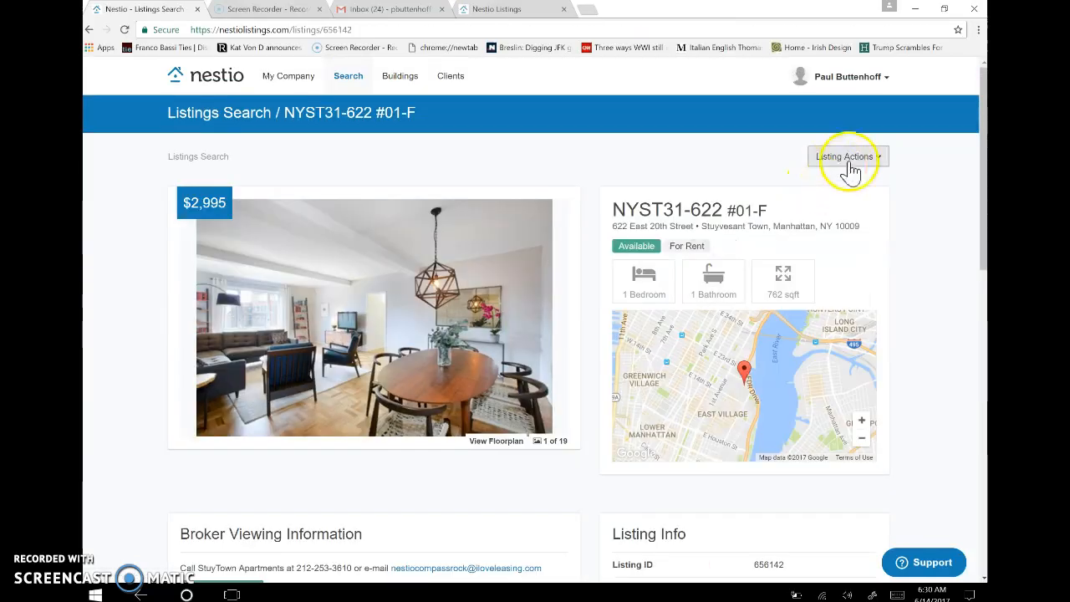
{"action": "left_click", "coordinate": [850, 170]}
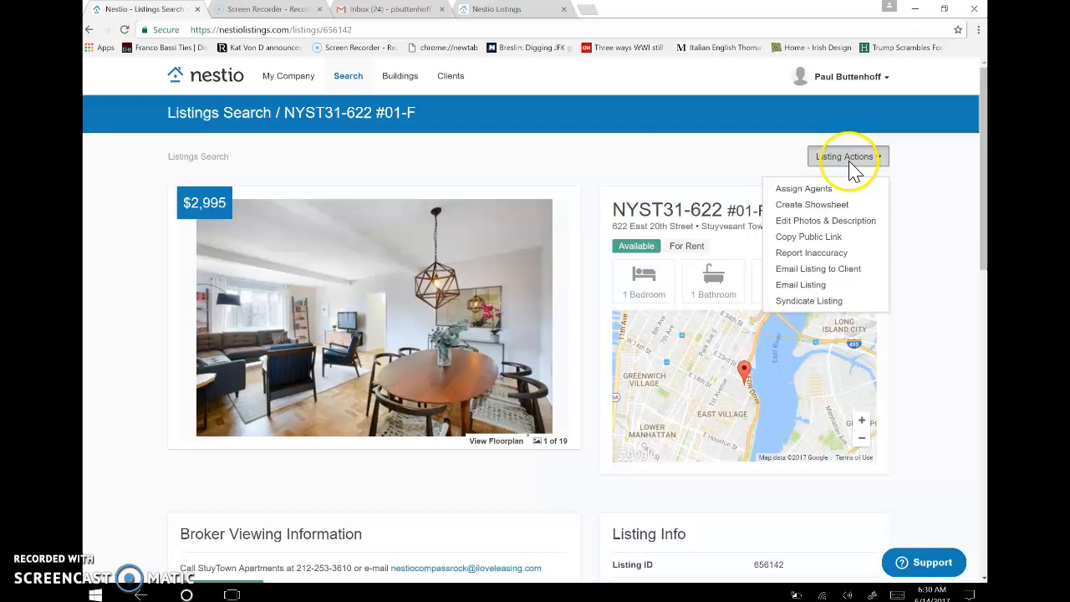
{"action": "left_click", "coordinate": [807, 303]}
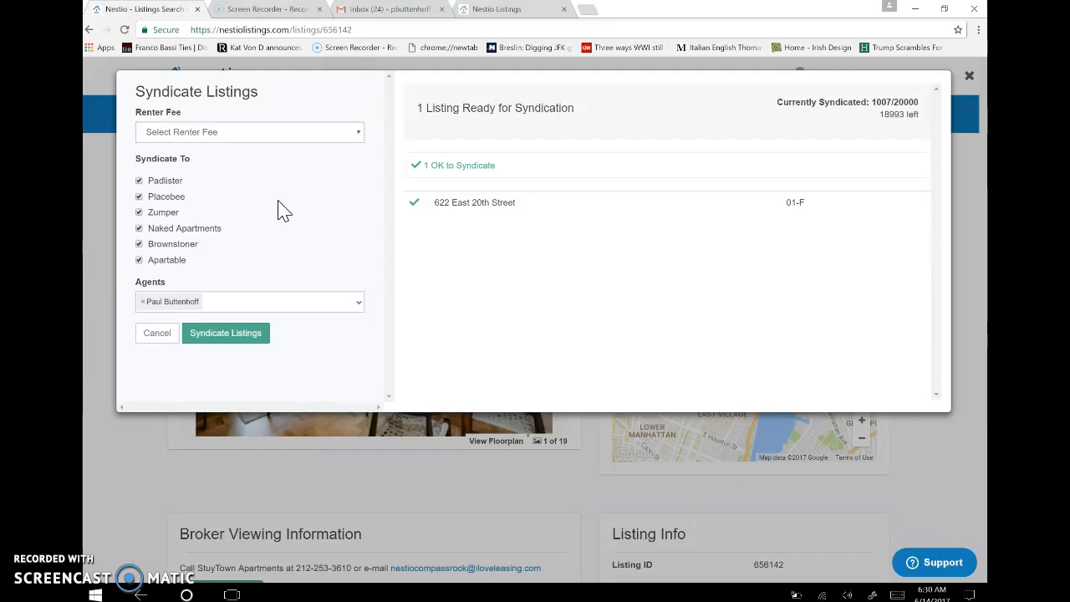
Set the renter fee to No Fee, syndicate to all six sites, and close the confirmation.
{"action": "left_click", "coordinate": [286, 132]}
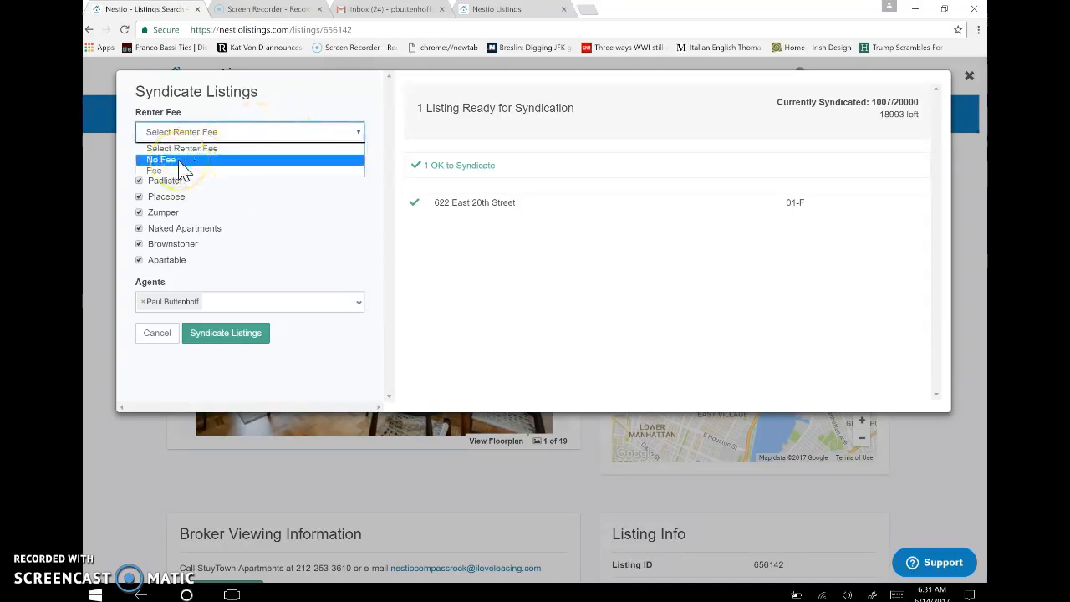
{"action": "left_click", "coordinate": [179, 161]}
{"action": "left_click", "coordinate": [237, 331]}
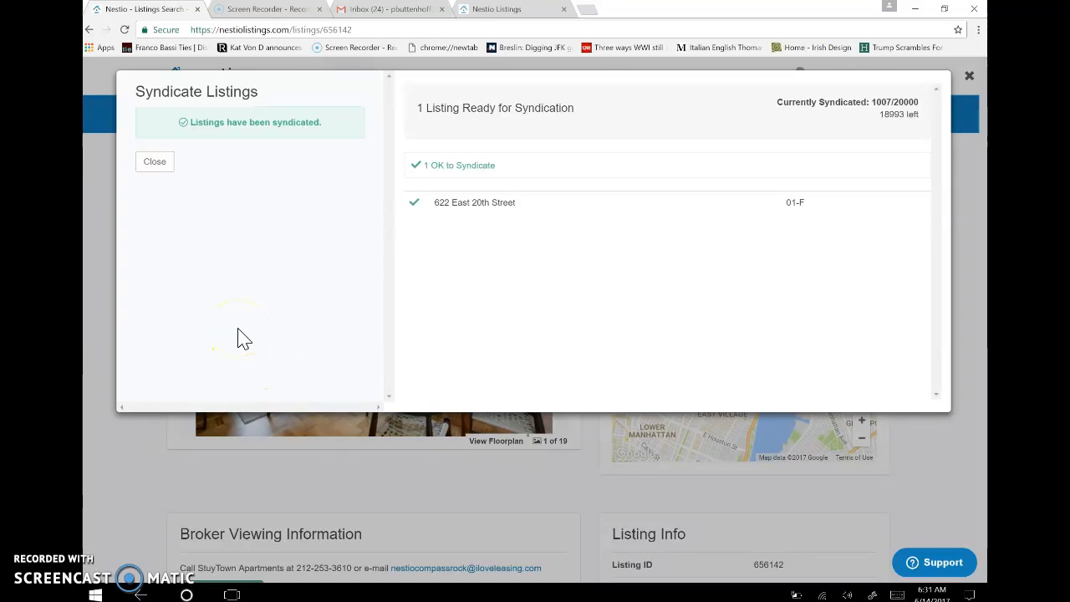
{"action": "left_click", "coordinate": [165, 166]}
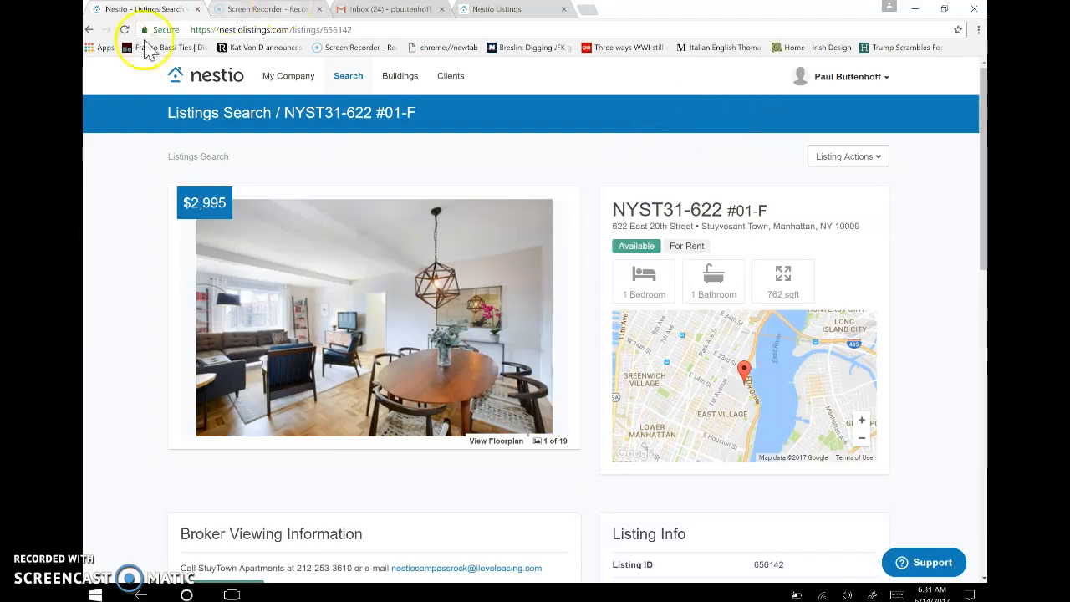
Open Riverwalk Crossing #12M, try Syndicate Listing, and dismiss the missing-description warning.
{"action": "left_click", "coordinate": [90, 30]}
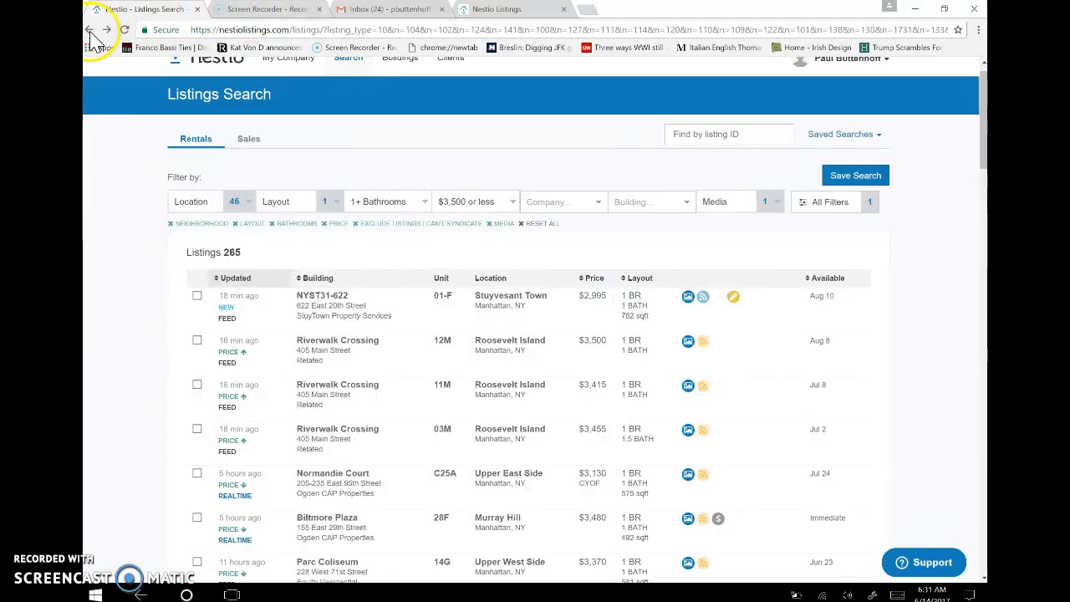
{"action": "mouse_move", "coordinate": [705, 350]}
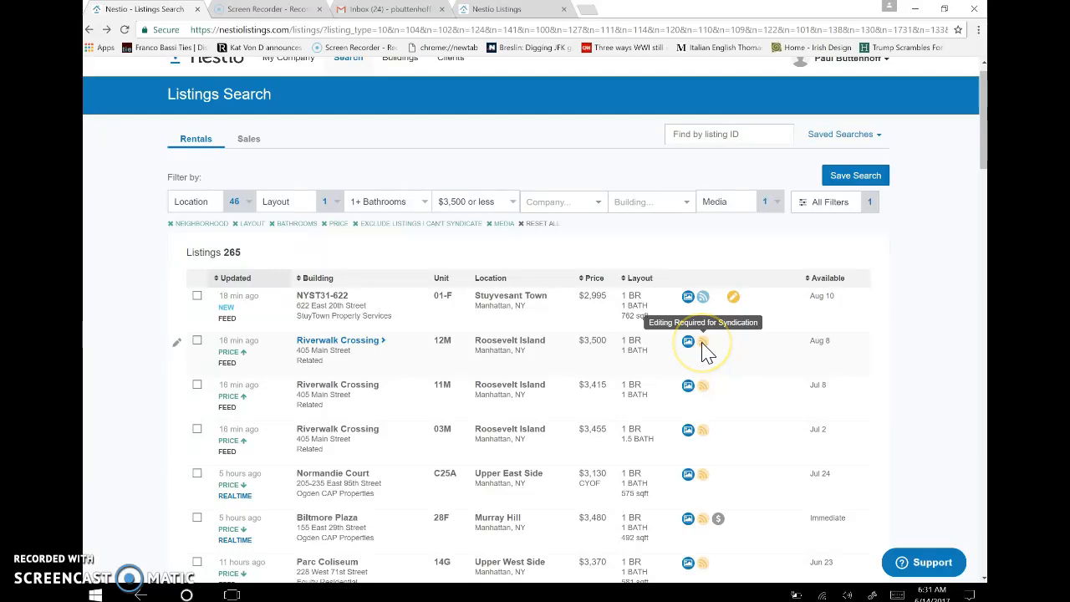
{"action": "left_click", "coordinate": [702, 349]}
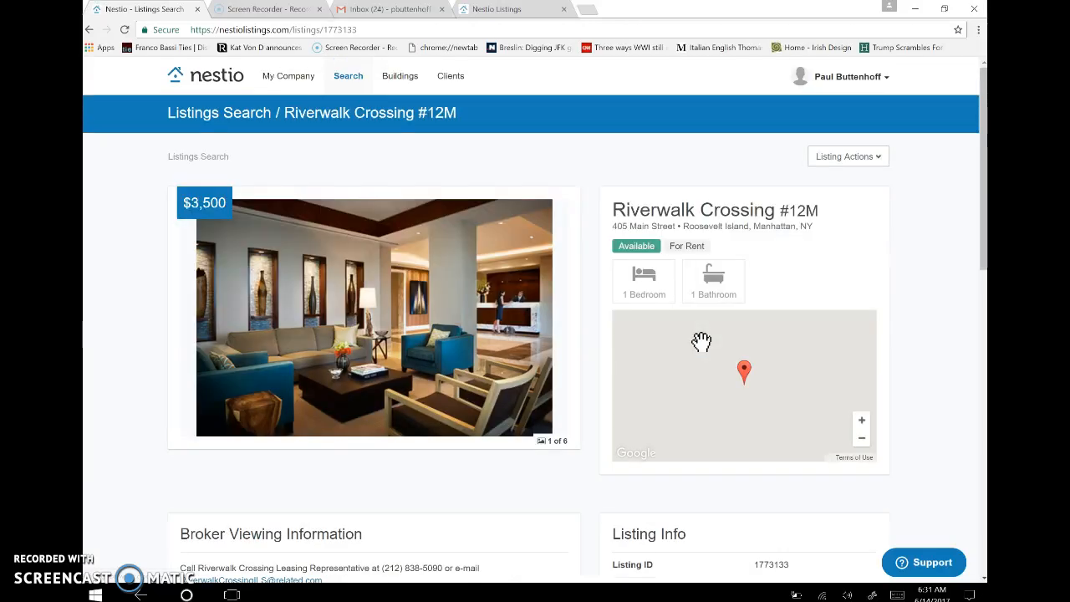
{"action": "left_click", "coordinate": [852, 158]}
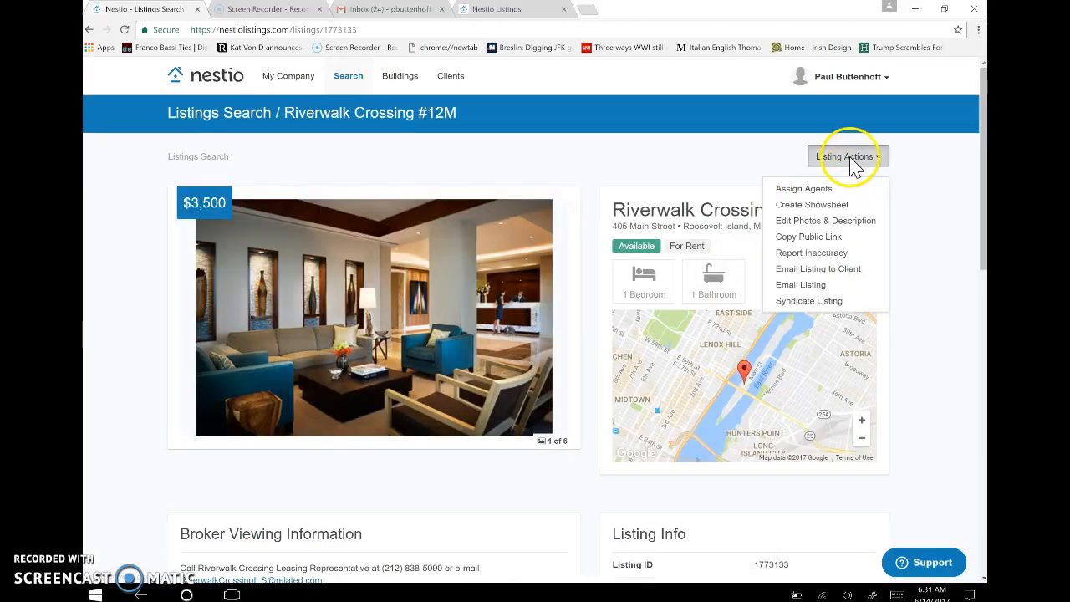
{"action": "left_click", "coordinate": [819, 303]}
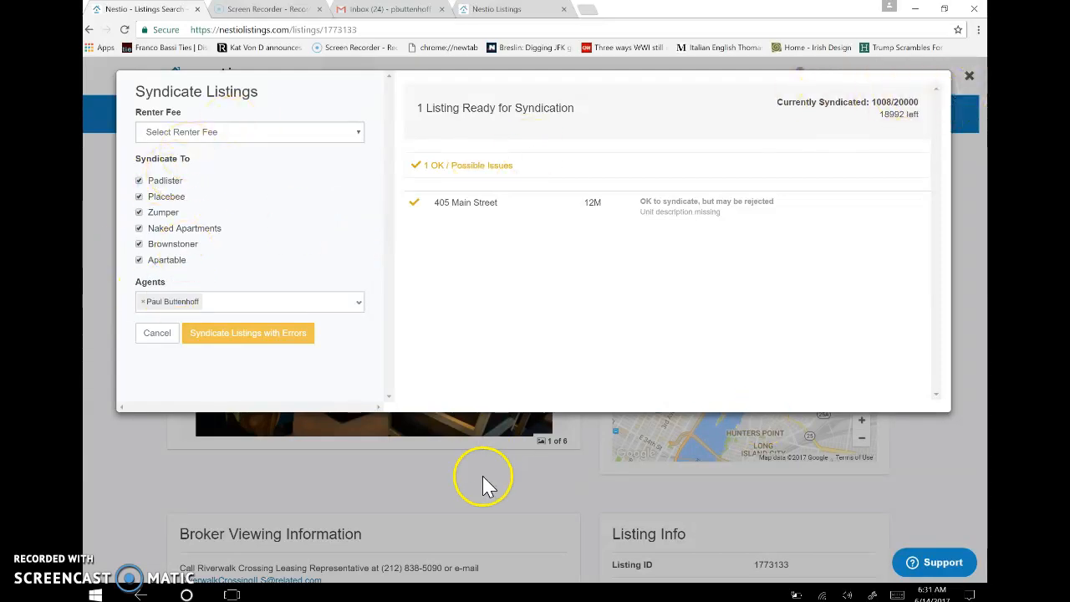
{"action": "left_click", "coordinate": [311, 492]}
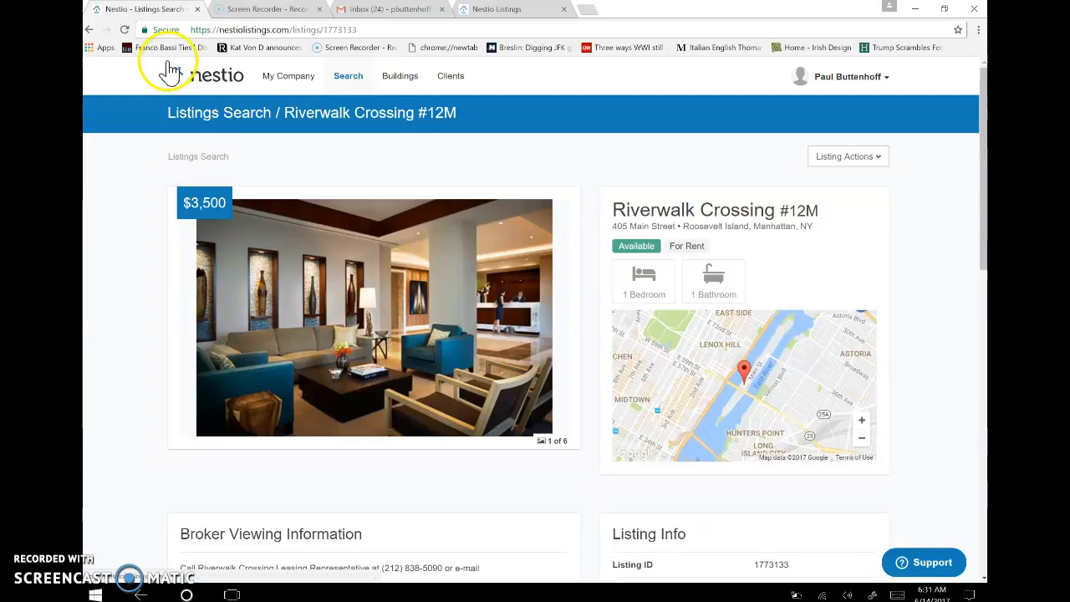
Edit Riverwalk Crossing #12M, move the building exterior photo into the first slot, save, and return.
{"action": "left_click", "coordinate": [89, 29]}
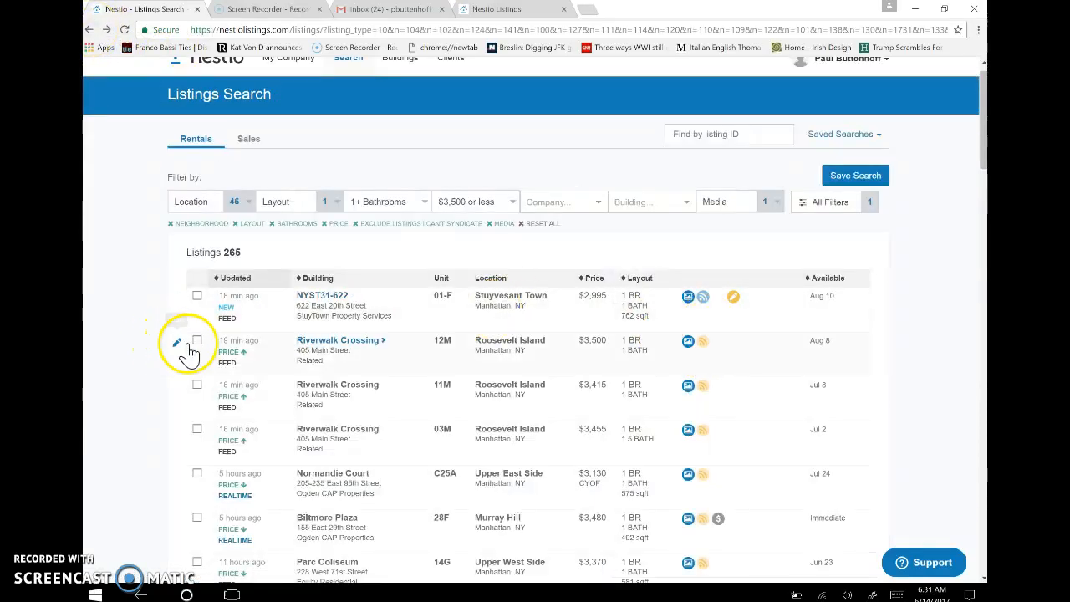
{"action": "left_click", "coordinate": [177, 344]}
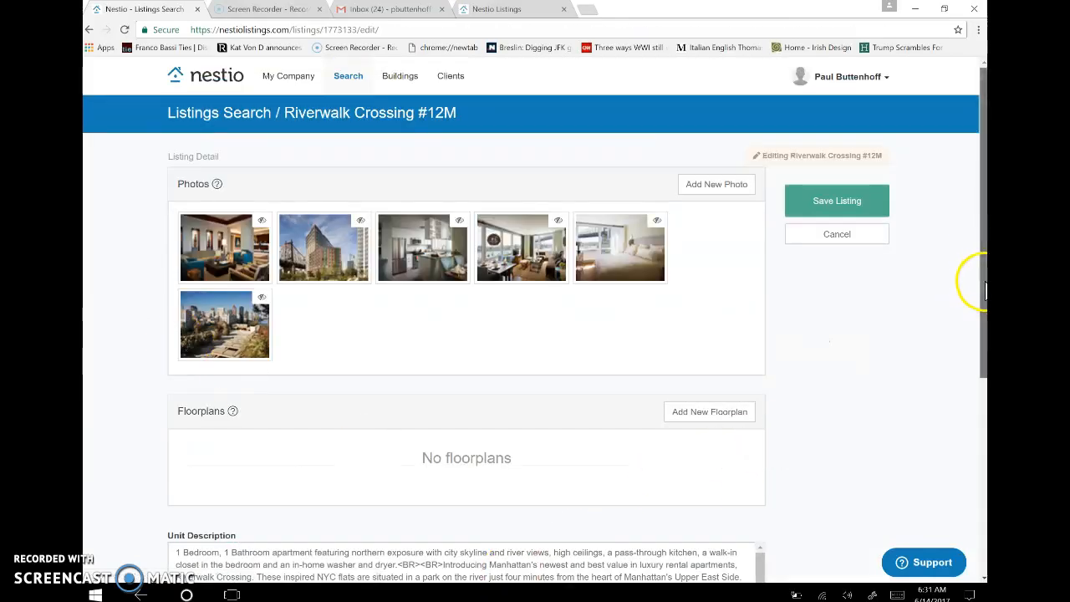
{"action": "scroll", "coordinate": [975, 285], "scroll_direction": "down", "scroll_amount": 2}
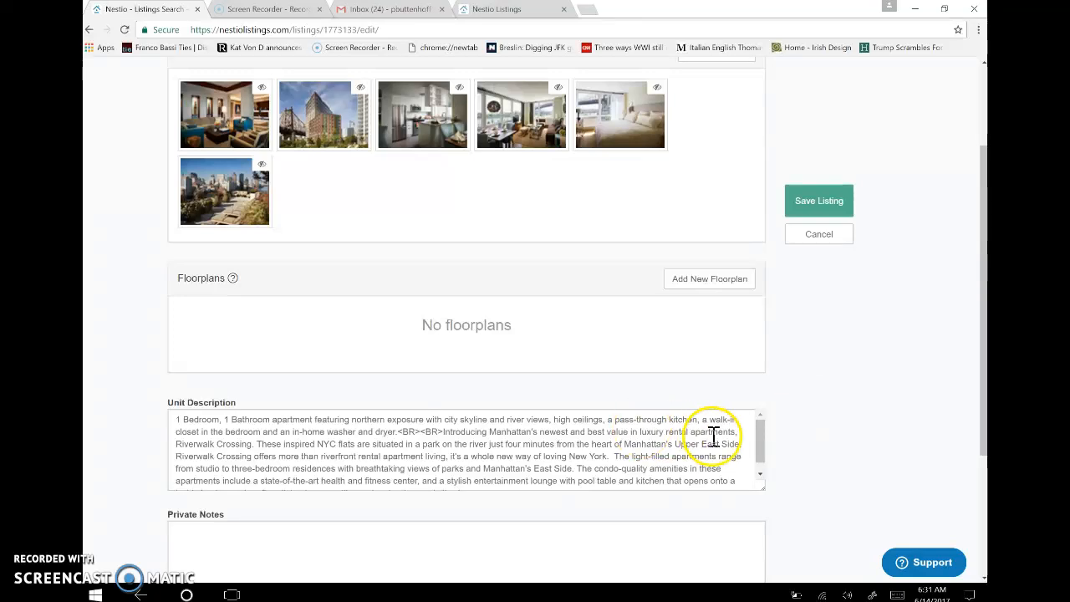
{"action": "mouse_move", "coordinate": [760, 442]}
{"action": "left_mouse_down"}
{"action": "mouse_move", "coordinate": [762, 481]}
{"action": "mouse_move", "coordinate": [759, 424]}
{"action": "left_mouse_up"}
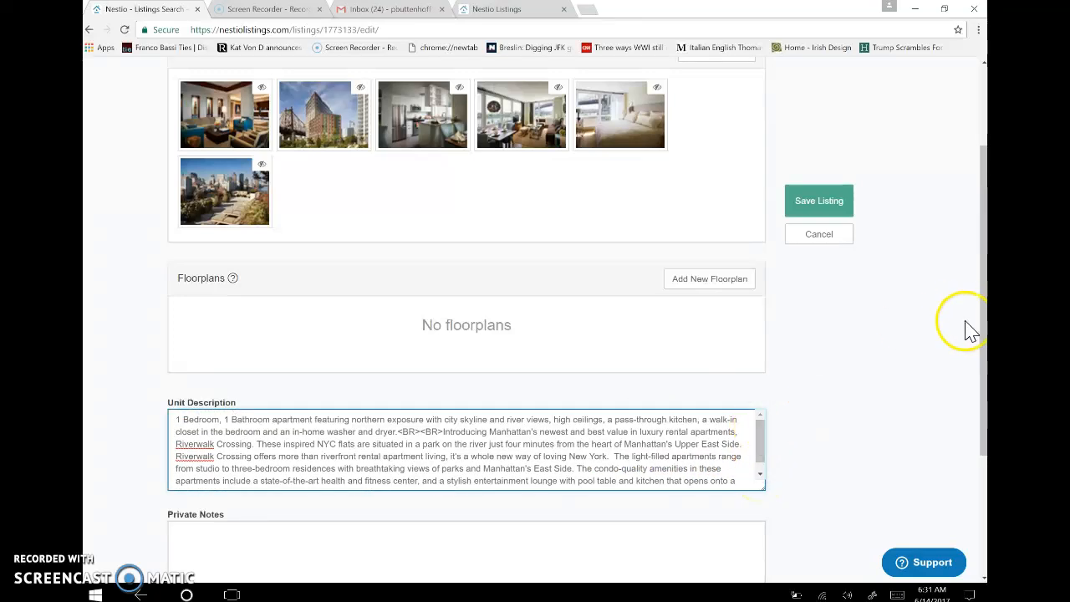
{"action": "left_click_drag", "start_coordinate": [978, 335], "coordinate": [978, 239]}
{"action": "left_click_drag", "start_coordinate": [344, 231], "coordinate": [219, 227]}
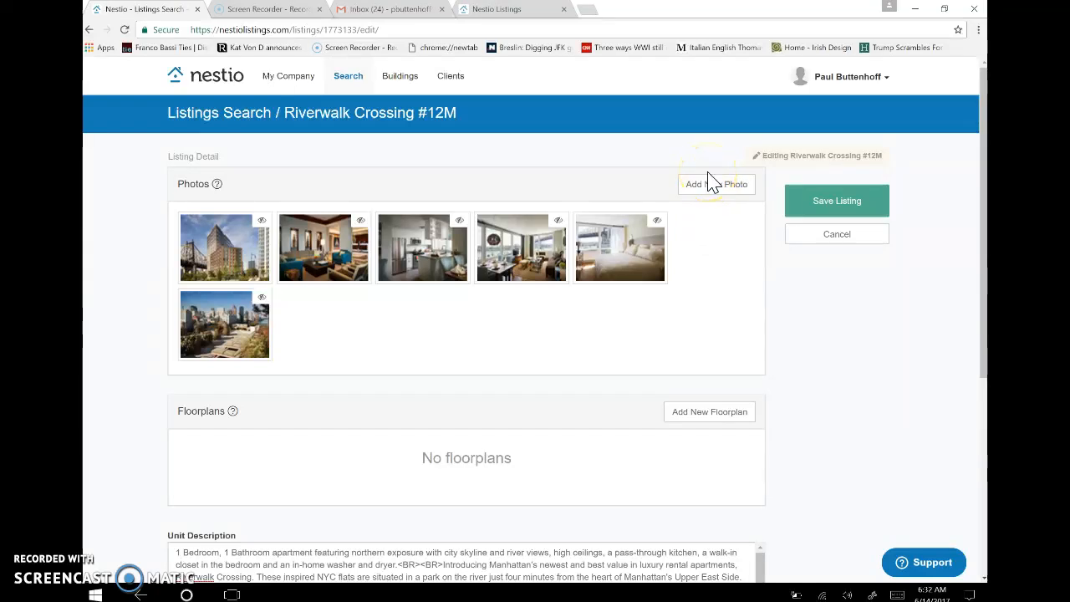
{"action": "left_click", "coordinate": [827, 209]}
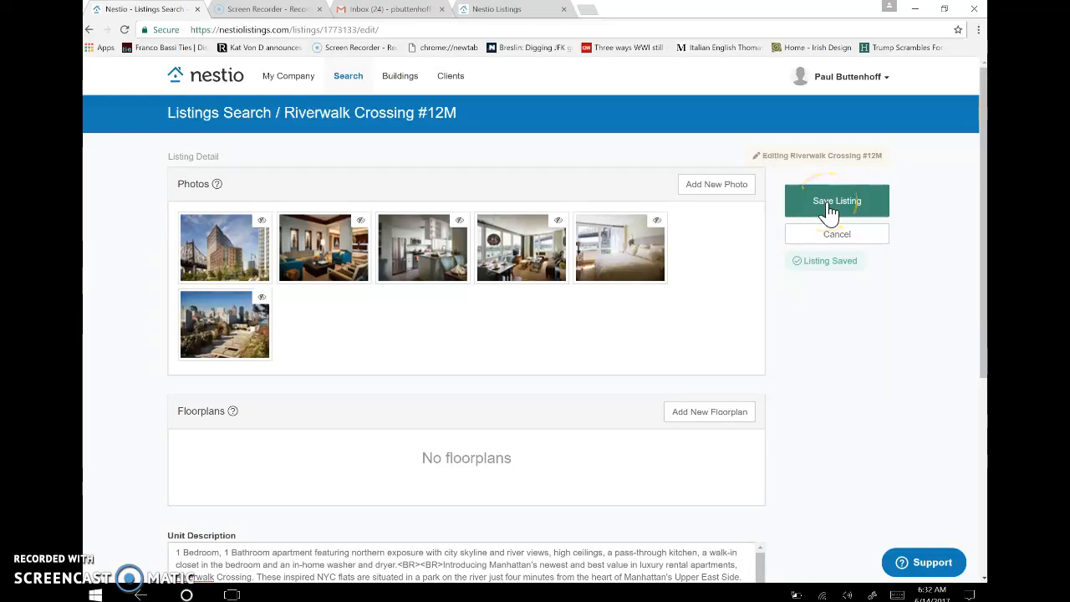
{"action": "left_click", "coordinate": [89, 30]}
{"action": "left_click", "coordinate": [719, 184]}
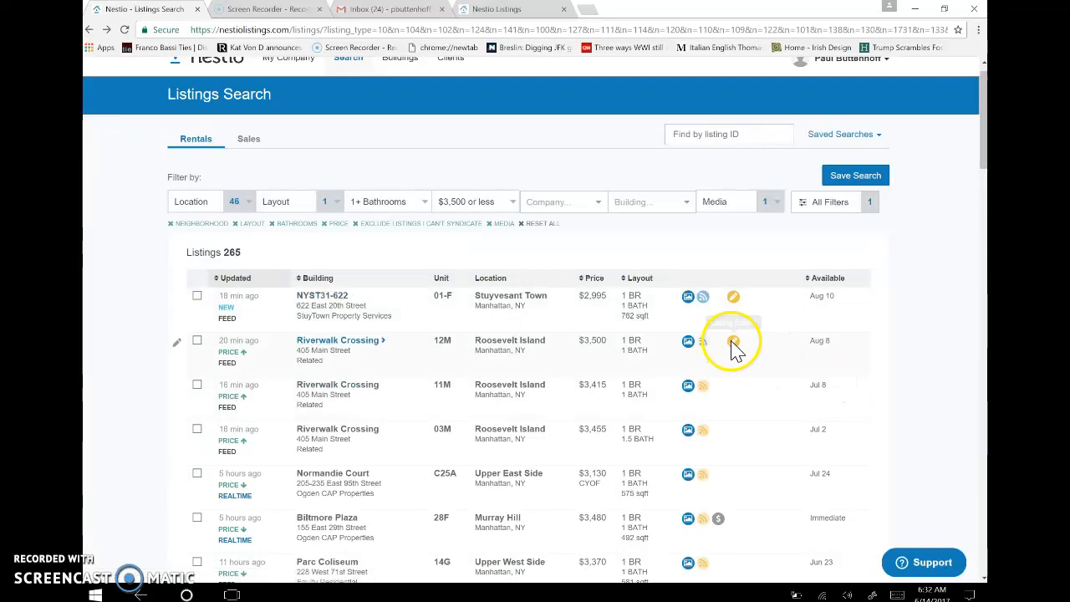
{"action": "left_click", "coordinate": [704, 347]}
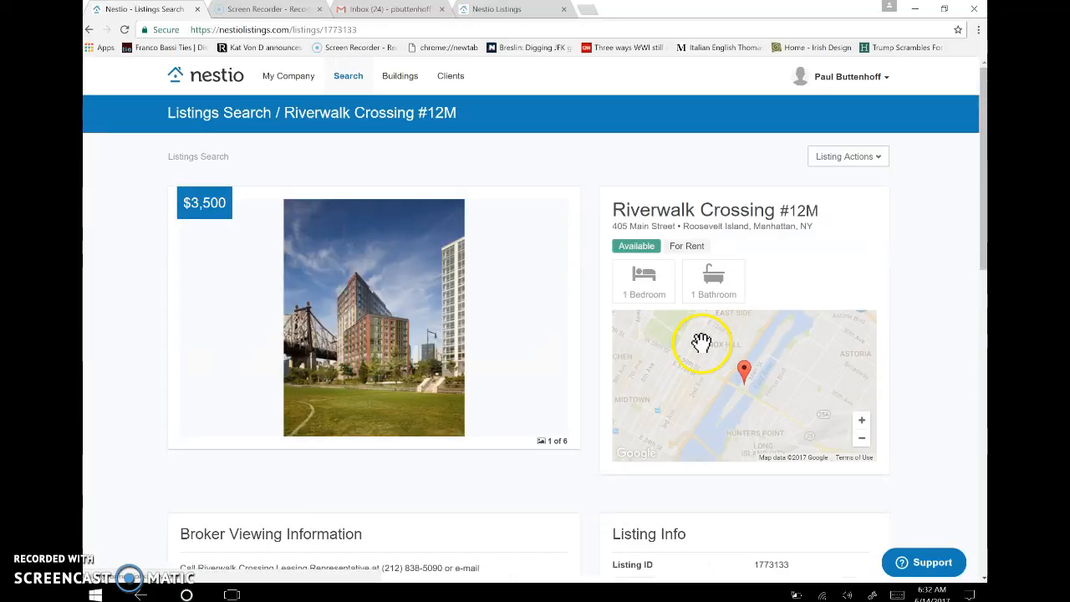
{"action": "left_click", "coordinate": [837, 164]}
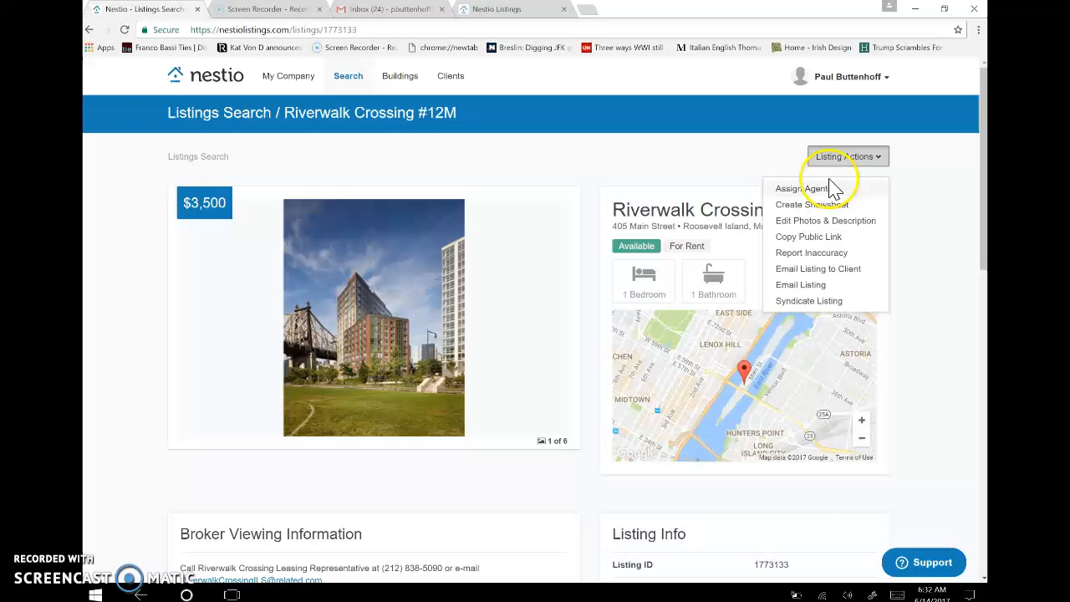
{"action": "left_click", "coordinate": [808, 301]}
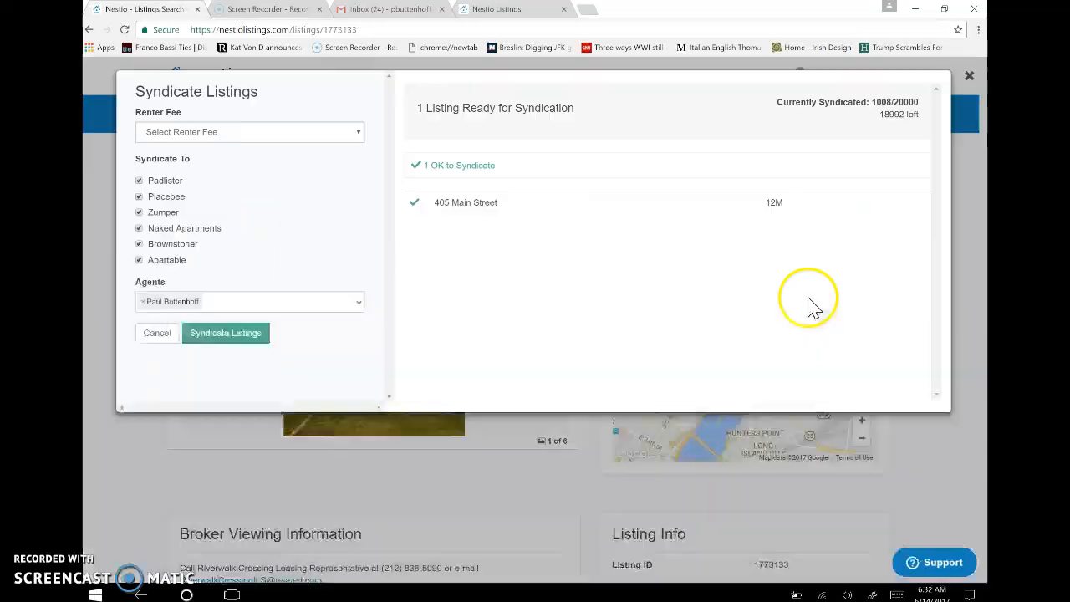
{"action": "left_click", "coordinate": [210, 336]}
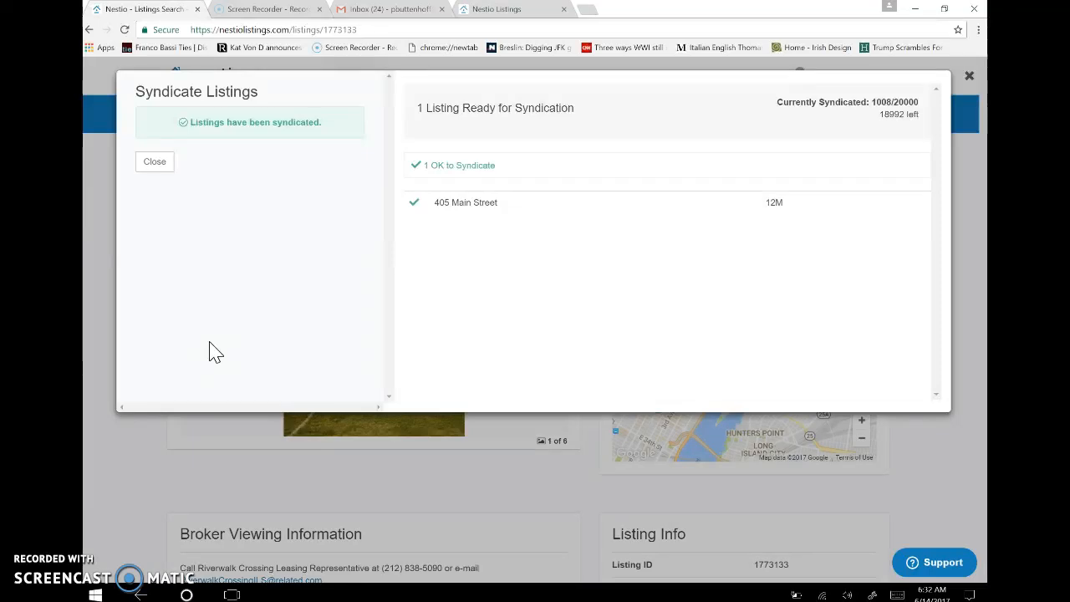
{"action": "left_click", "coordinate": [157, 166]}
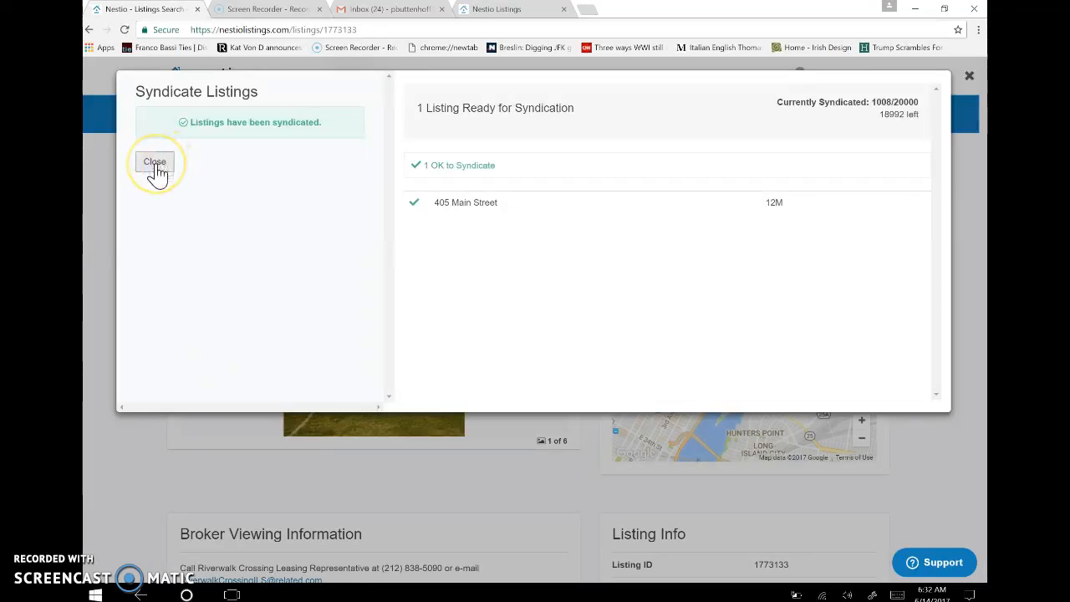